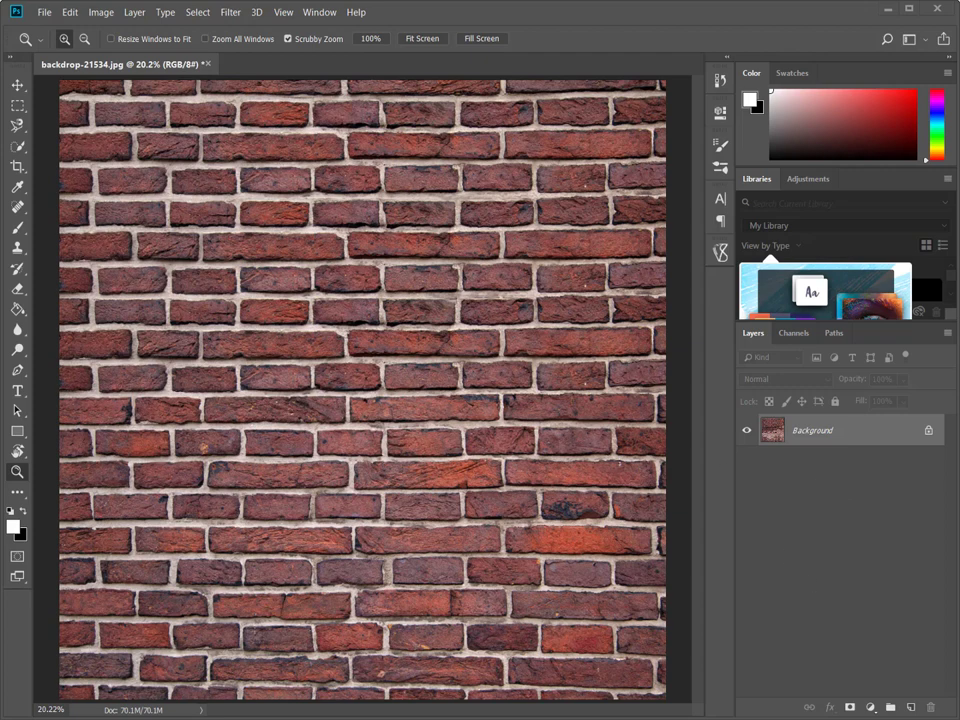
# Add a Hue/Saturation adjustment layer above the brick wall with Saturation lowered to -15.
pyautogui.click(873, 708)
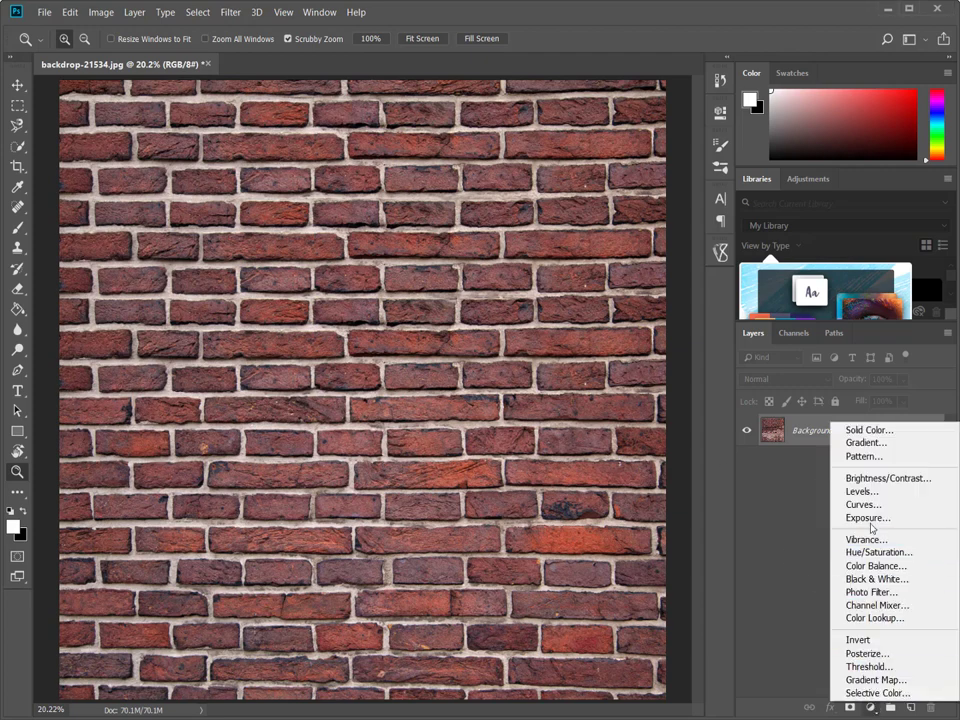
pyautogui.click(880, 552)
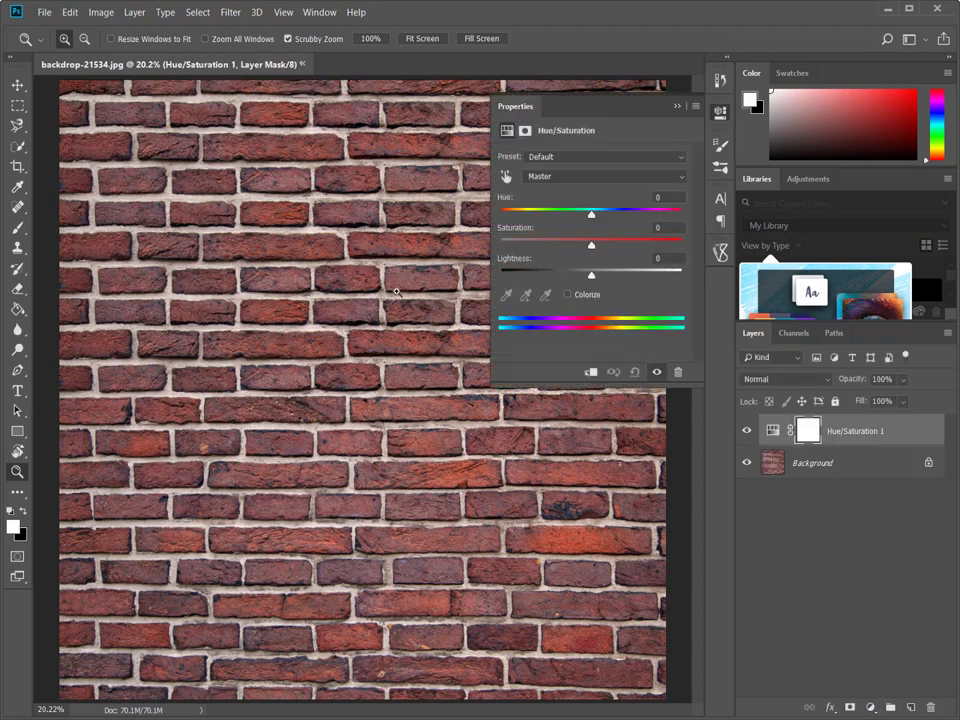
pyautogui.moveTo(591, 247); pyautogui.dragTo(575, 250)
pyautogui.click(677, 106)
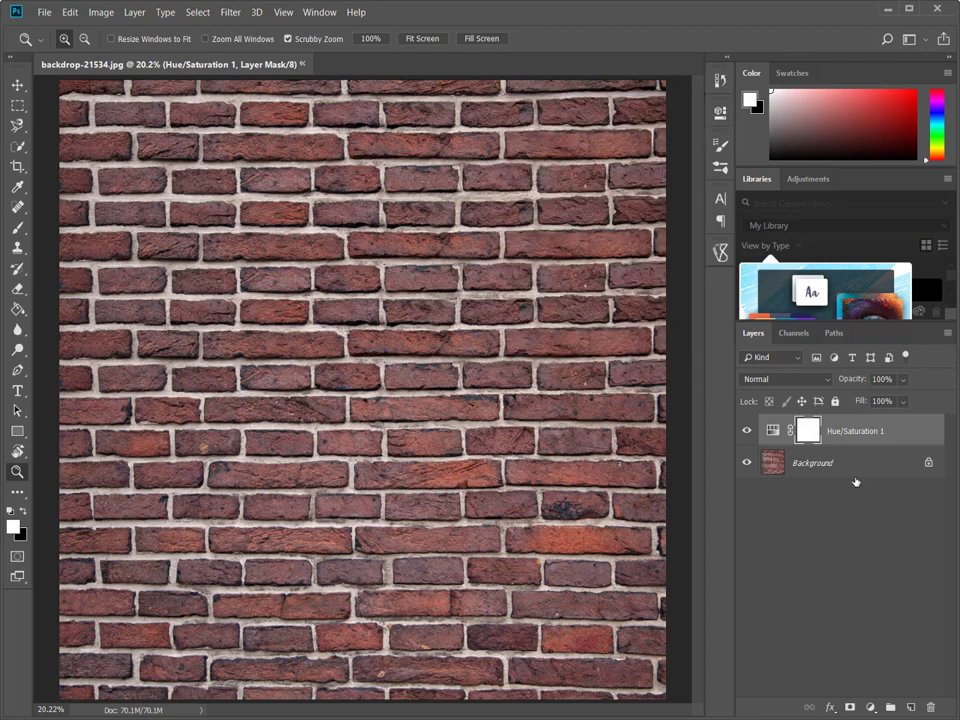
pyautogui.click(44, 12)
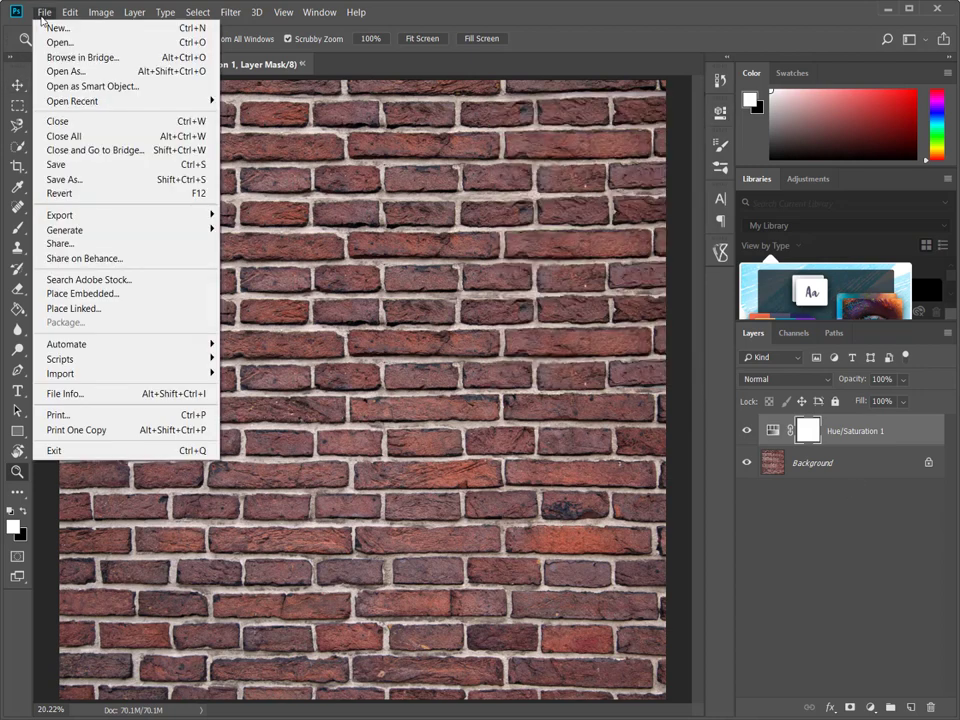
# Place the woman's photo as an embedded layer and scale it to about 247% height-filling.
pyautogui.click(92, 294)
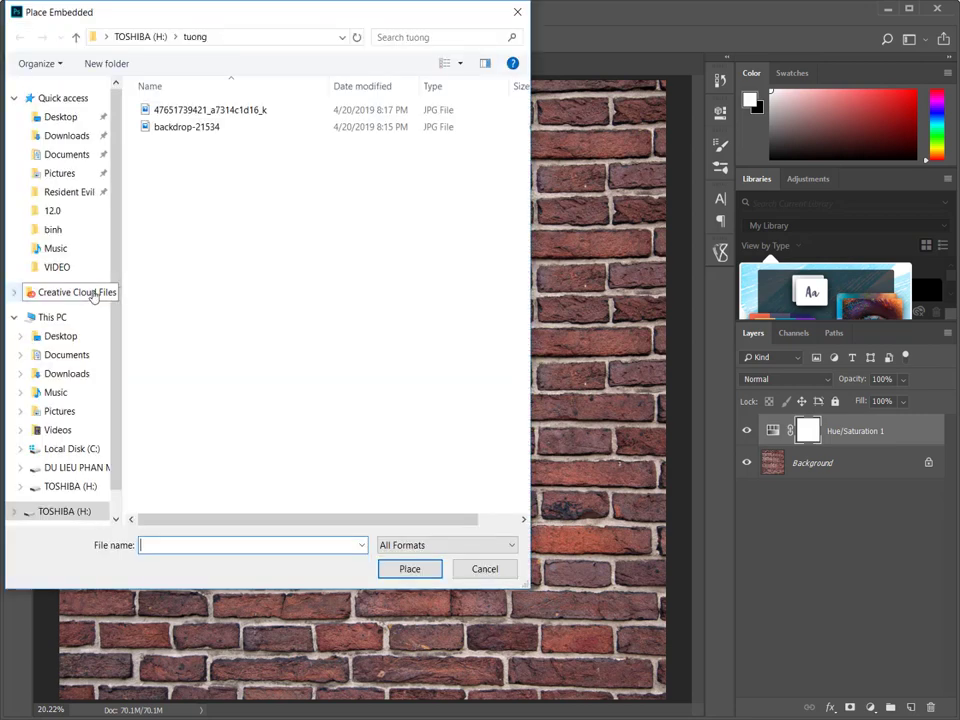
pyautogui.rightClick(344, 180)
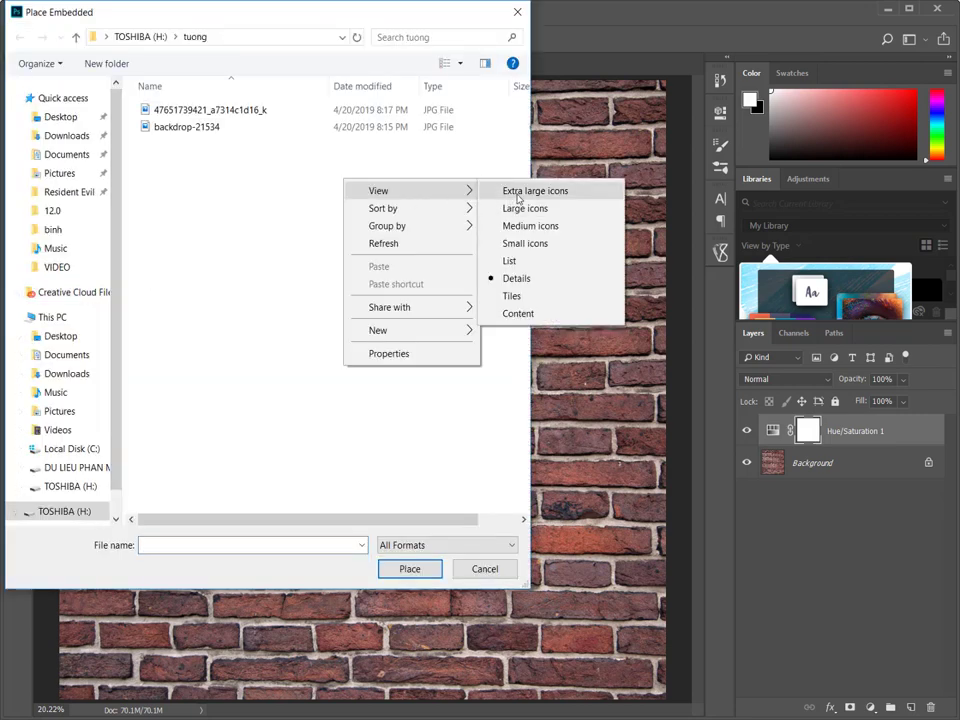
pyautogui.click(516, 208)
pyautogui.click(176, 135)
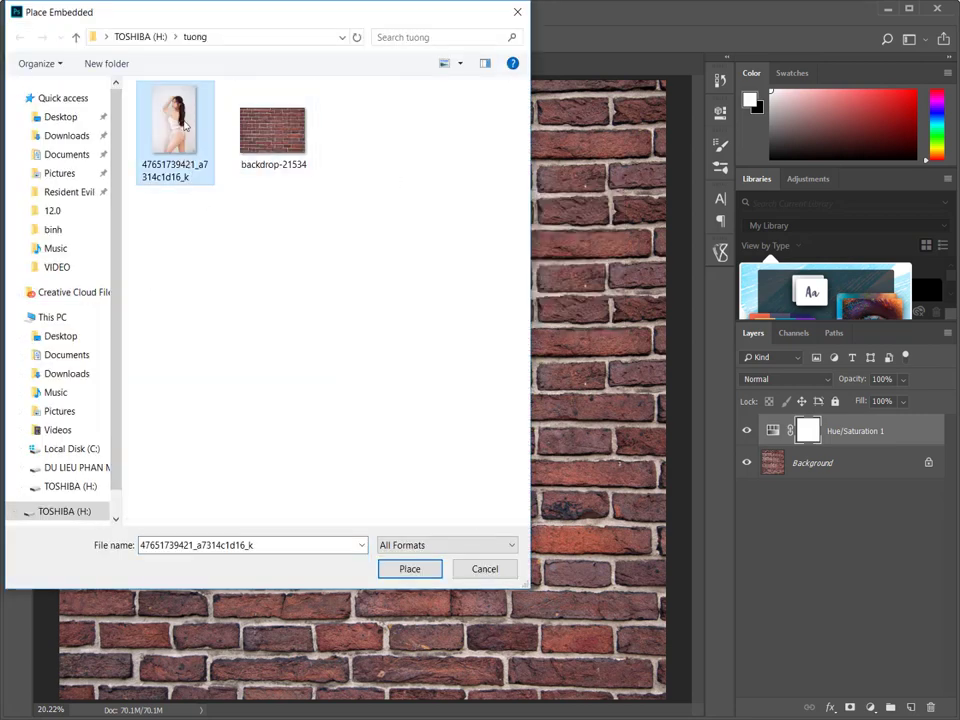
pyautogui.click(408, 568)
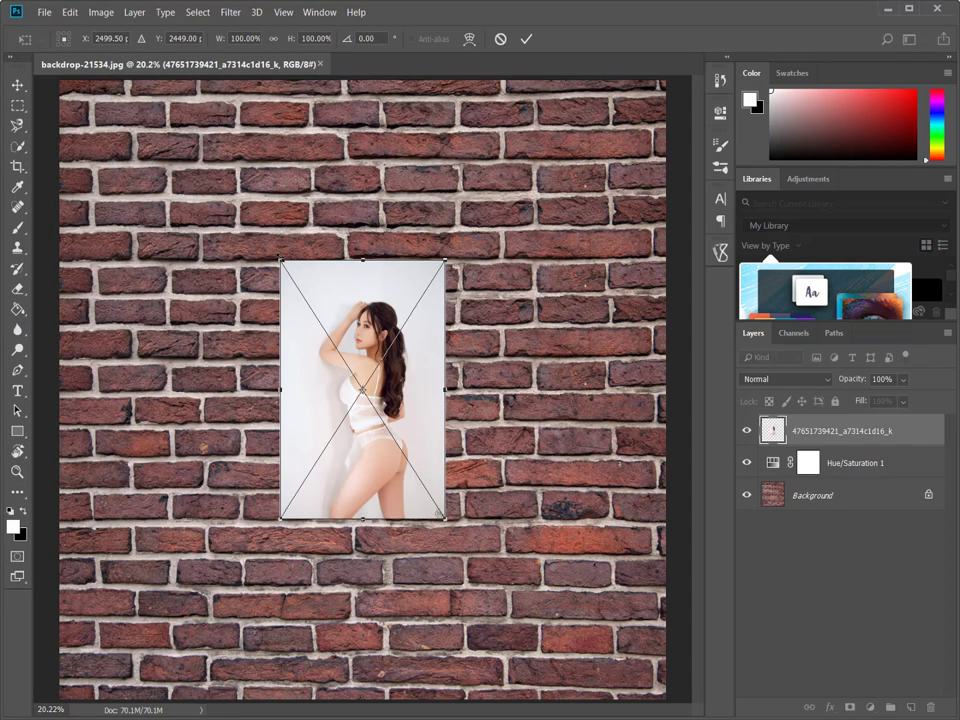
pyautogui.moveTo(281, 260)
pyautogui.mouseDown()
pyautogui.moveTo(193, 122)
pyautogui.moveTo(153, 80)
pyautogui.mouseUp()
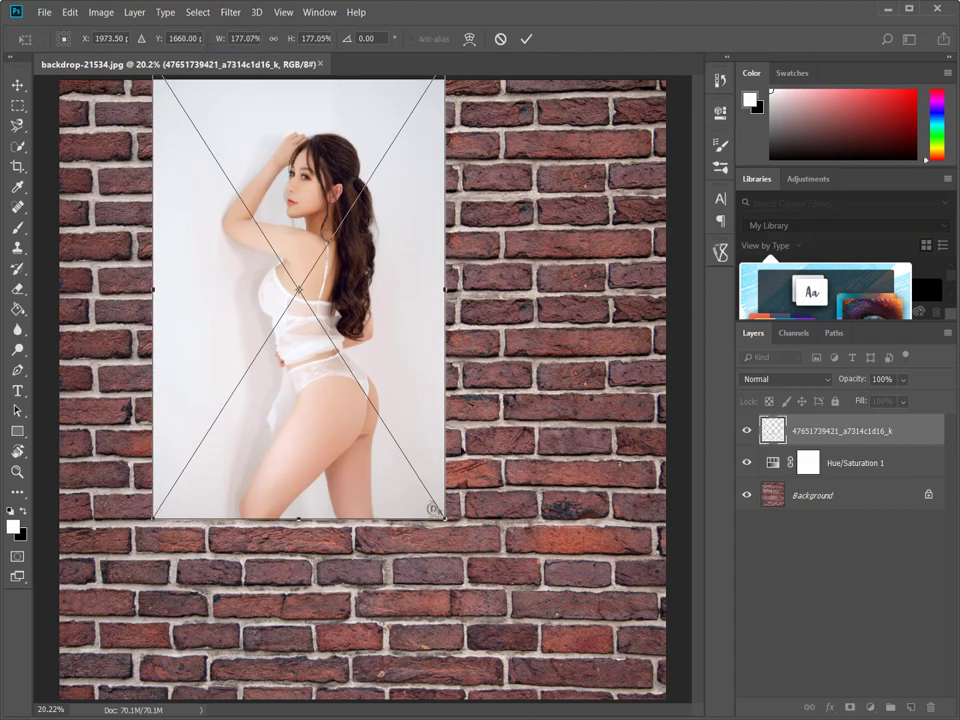
pyautogui.moveTo(435, 511)
pyautogui.mouseDown()
pyautogui.moveTo(536, 671)
pyautogui.moveTo(561, 686)
pyautogui.moveTo(535, 673)
pyautogui.moveTo(561, 697)
pyautogui.mouseUp()
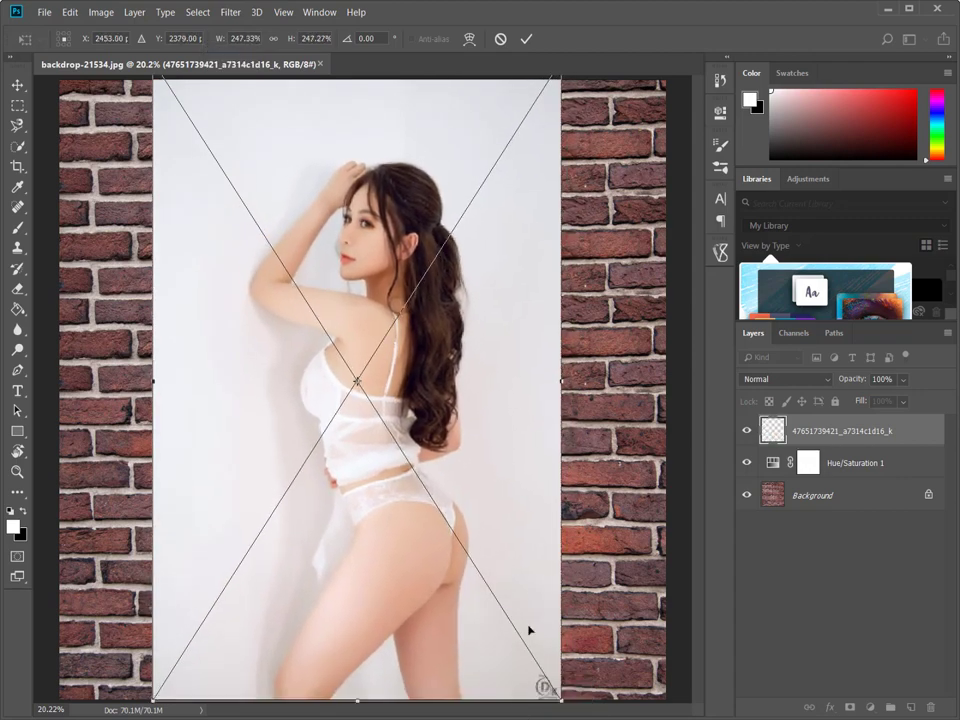
pyautogui.click(526, 38)
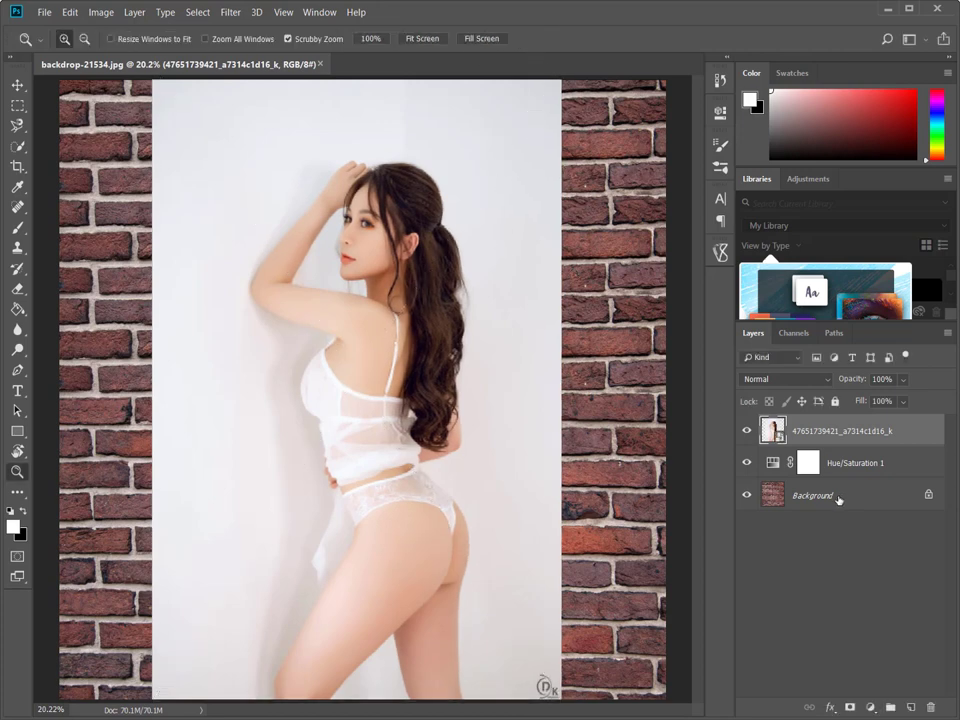
# Quick-select the woman's head and leg, subtracting the white backdrop beside her hair and hip.
pyautogui.click(18, 146)
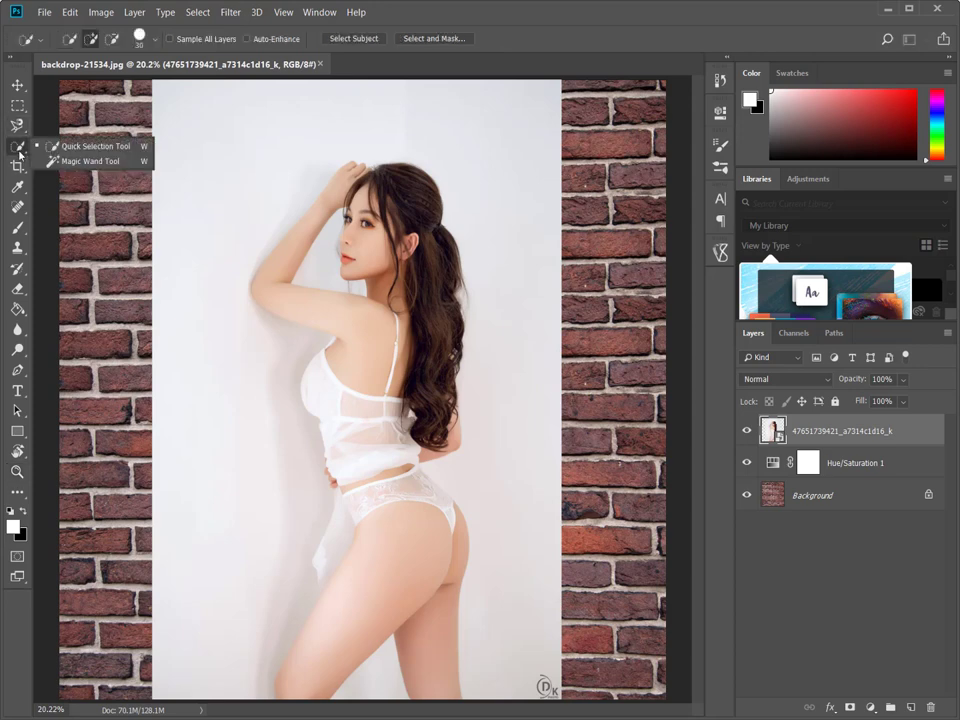
pyautogui.click(95, 148)
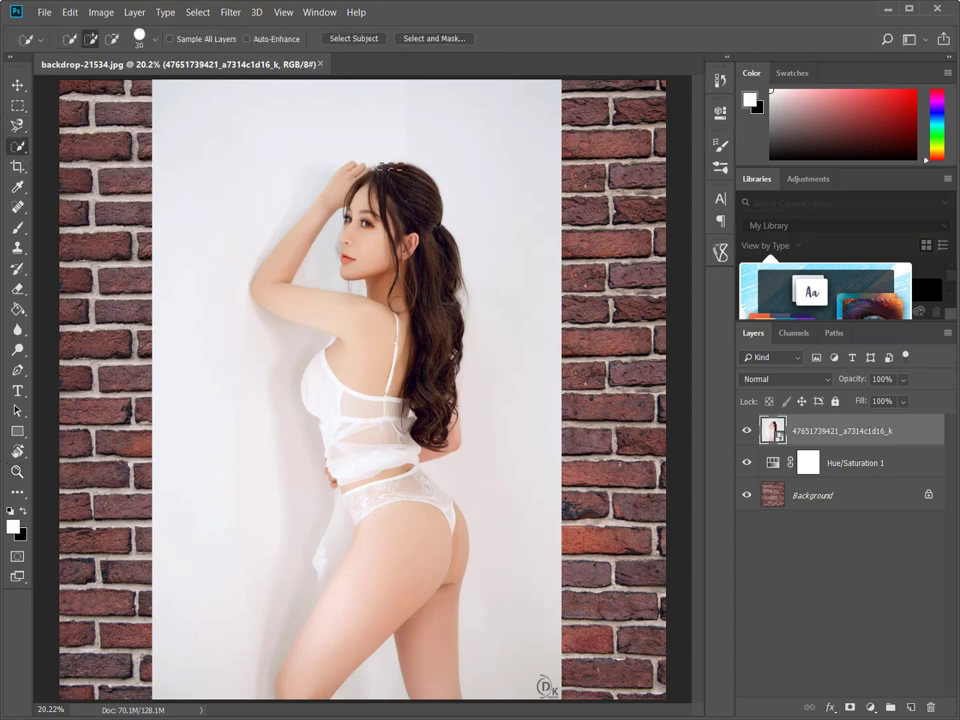
pyautogui.moveTo(380, 185)
pyautogui.mouseDown()
pyautogui.moveTo(420, 235)
pyautogui.moveTo(440, 430)
pyautogui.mouseUp()
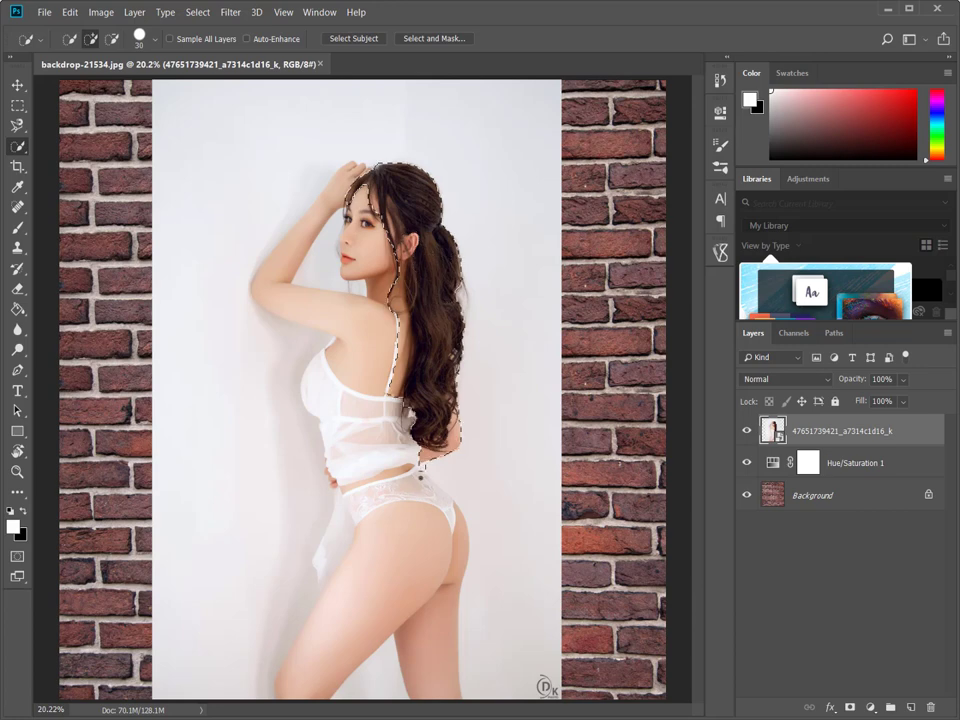
pyautogui.moveTo(420, 476); pyautogui.dragTo(459, 676)
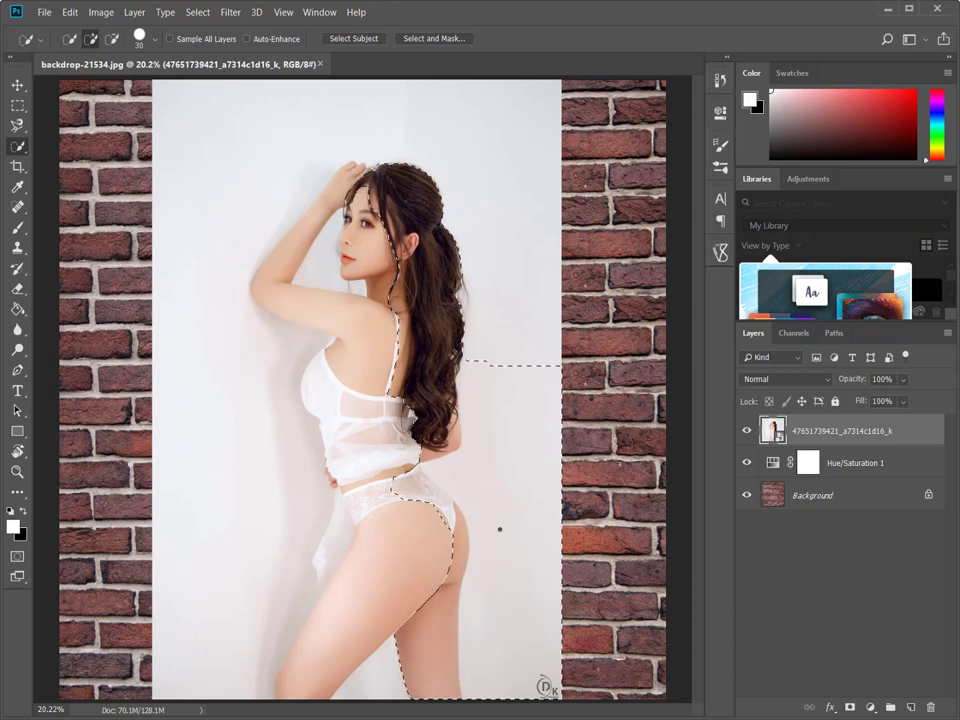
pyautogui.moveTo(476, 386)
pyautogui.mouseDown()
pyautogui.moveTo(493, 494)
pyautogui.moveTo(527, 510)
pyautogui.moveTo(546, 446)
pyautogui.mouseUp()
pyautogui.moveTo(542, 508)
pyautogui.mouseDown()
pyautogui.moveTo(535, 660)
pyautogui.moveTo(467, 606)
pyautogui.mouseUp()
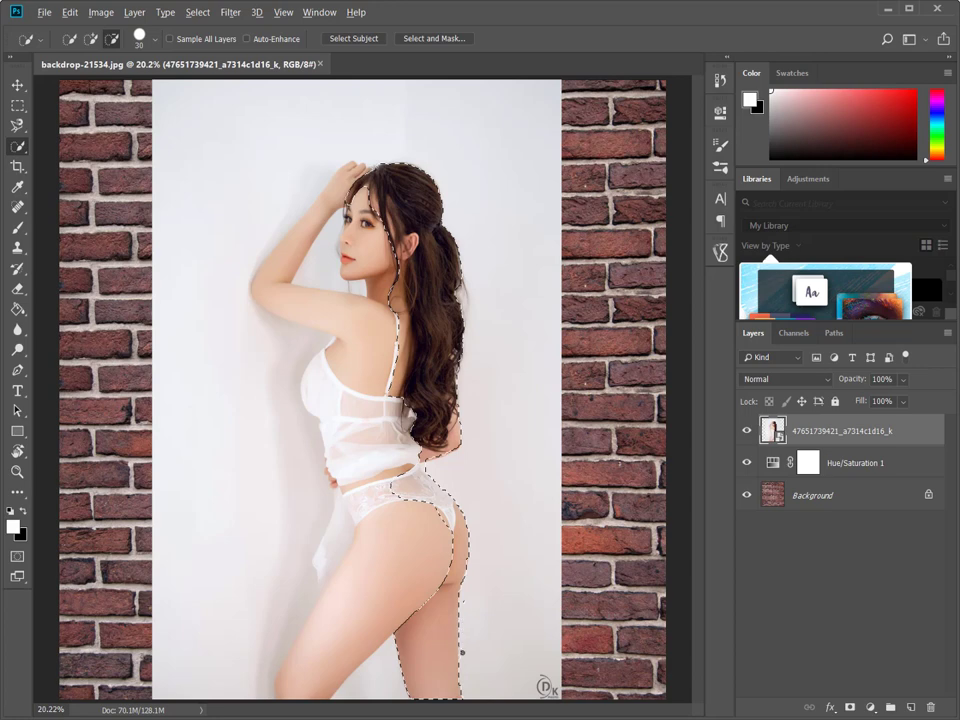
# Add her hips, hand, waist, chest, face and raised arm, trimming the chin edge.
pyautogui.press('alt')
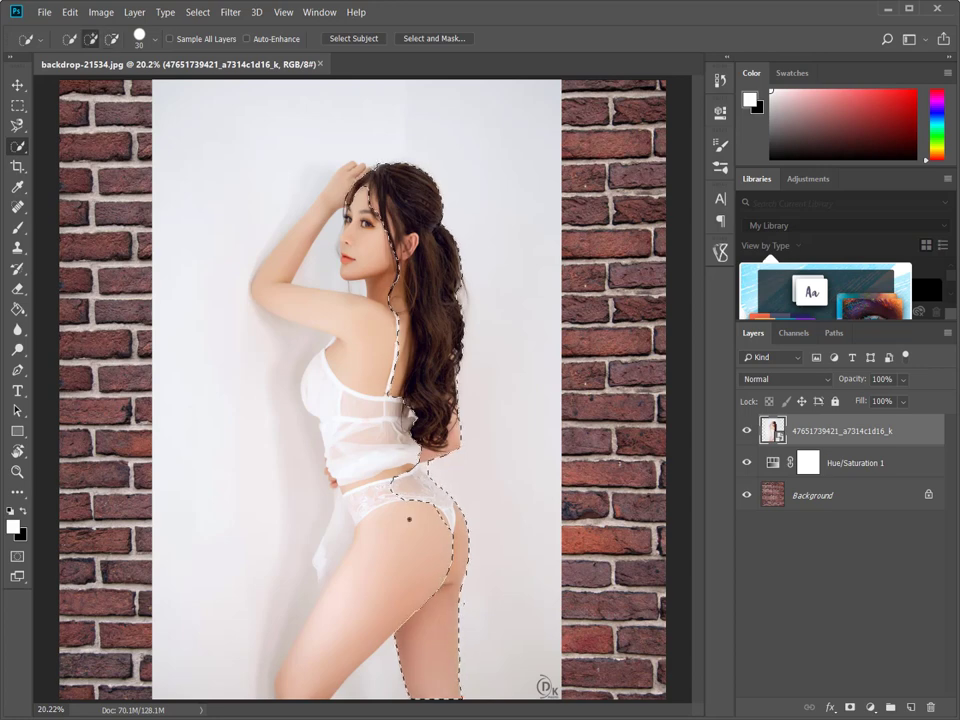
pyautogui.moveTo(388, 459)
pyautogui.mouseDown()
pyautogui.moveTo(335, 607)
pyautogui.moveTo(357, 690)
pyautogui.mouseUp()
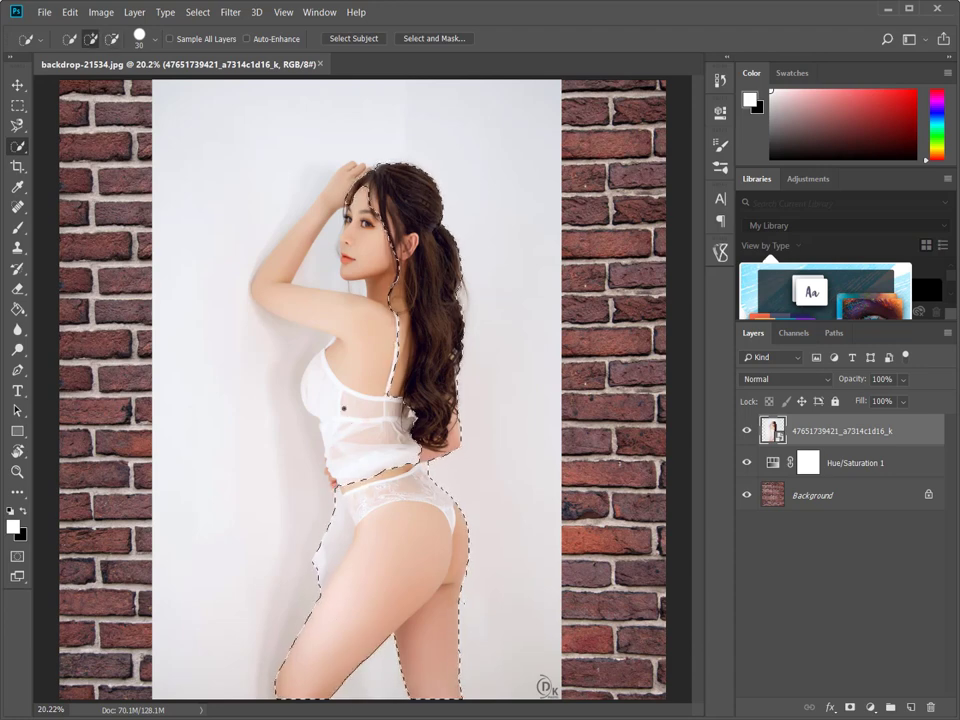
pyautogui.moveTo(262, 505); pyautogui.dragTo(325, 472)
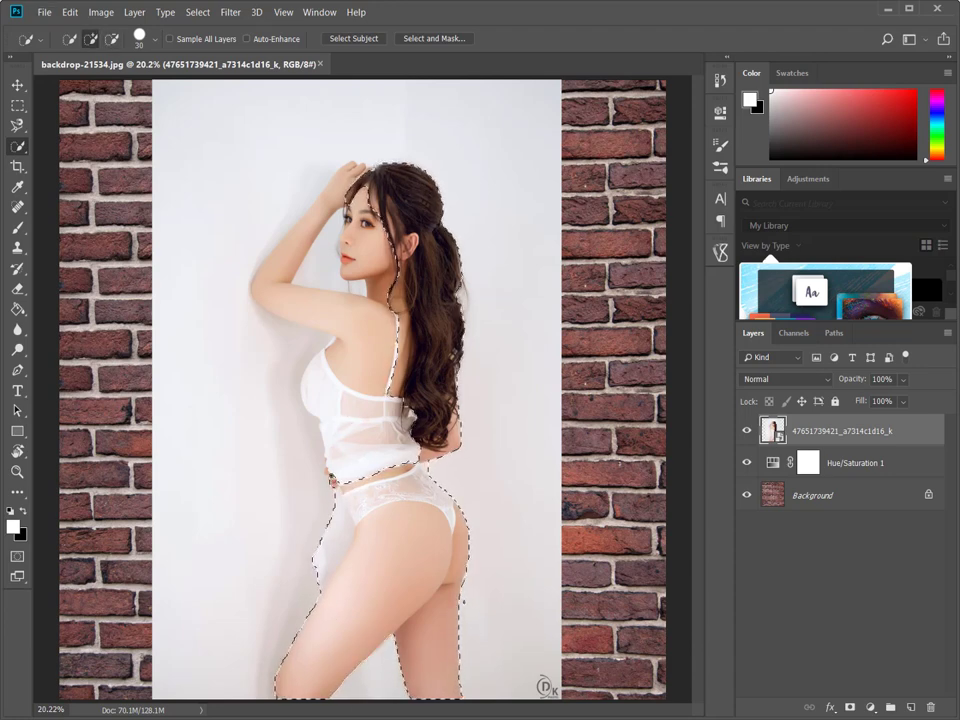
pyautogui.moveTo(340, 400); pyautogui.dragTo(345, 343)
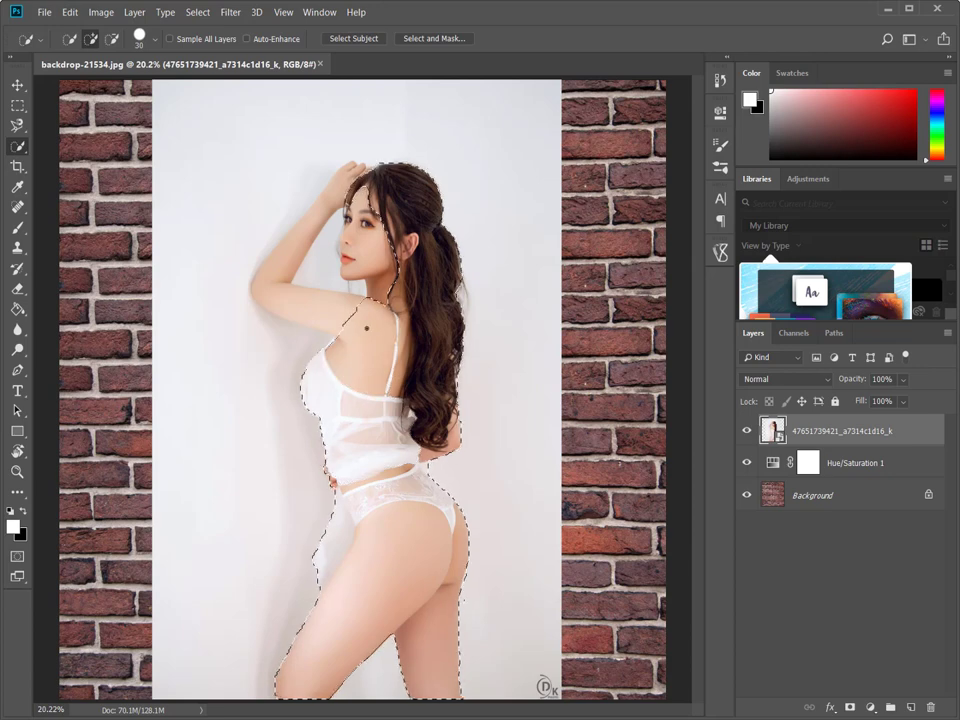
pyautogui.moveTo(340, 215); pyautogui.dragTo(345, 275)
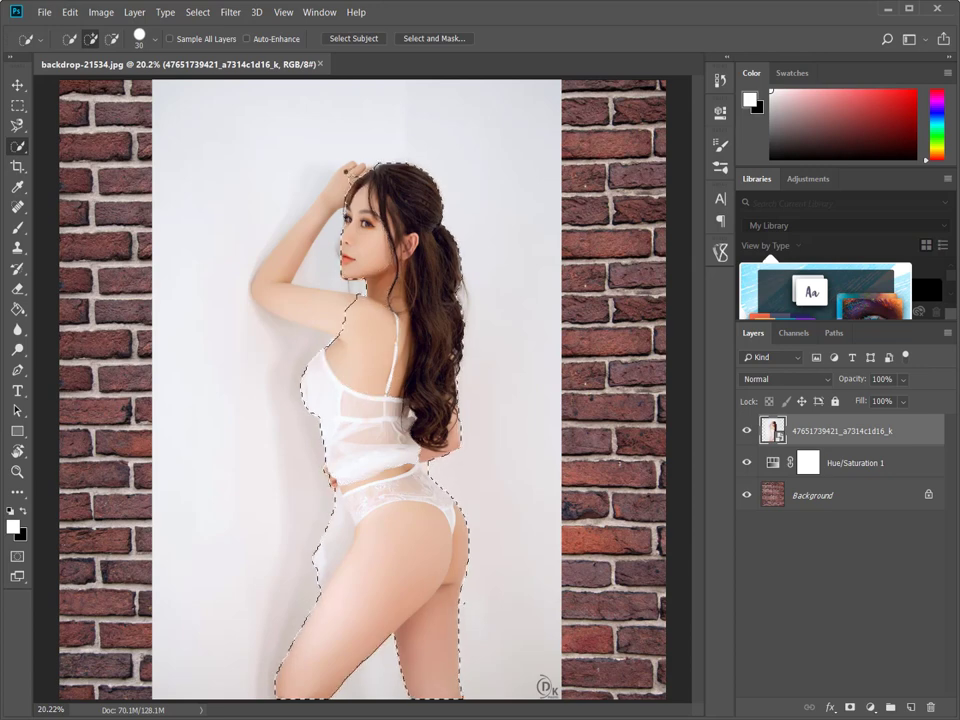
pyautogui.moveTo(325, 200); pyautogui.dragTo(268, 275)
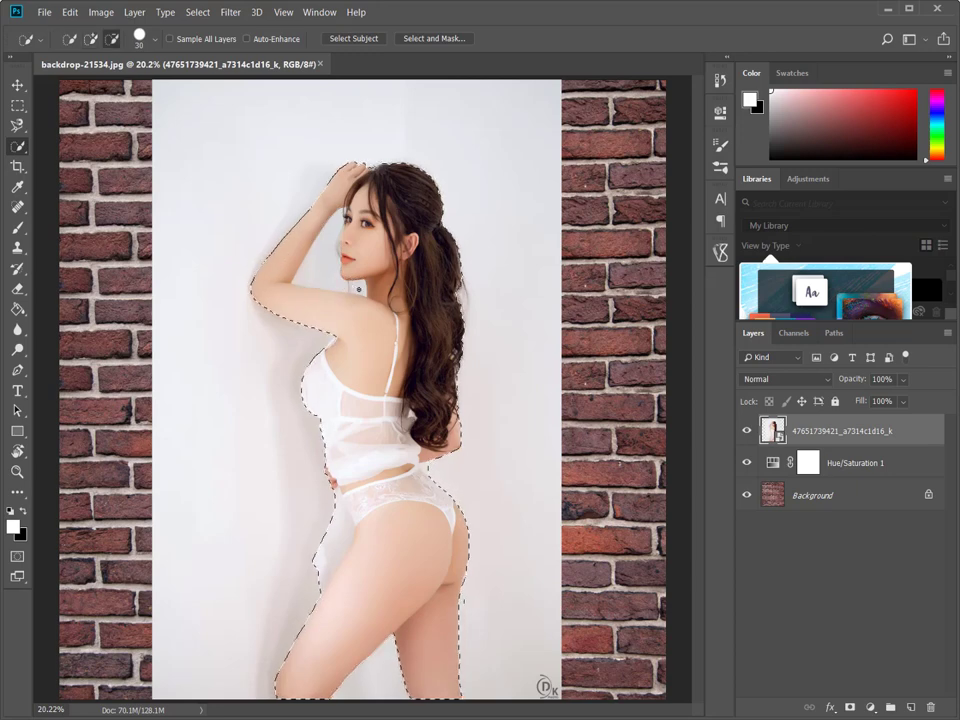
pyautogui.moveTo(314, 285); pyautogui.dragTo(346, 287)
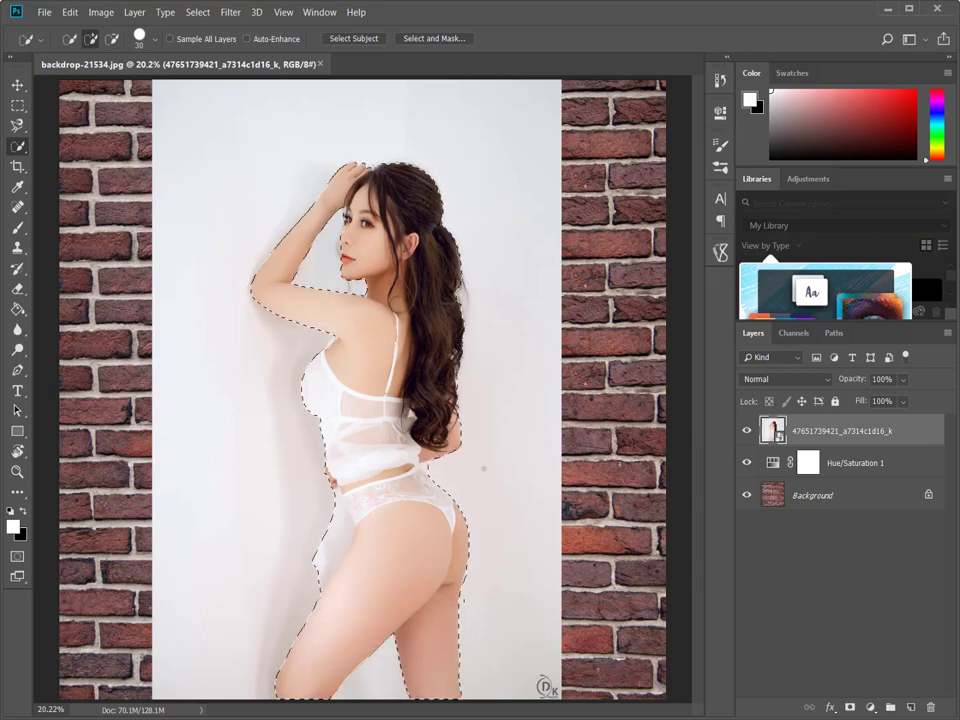
# In Select and Mask, set Radius to 7 px and check the upper-body outline up close.
pyautogui.click(446, 38)
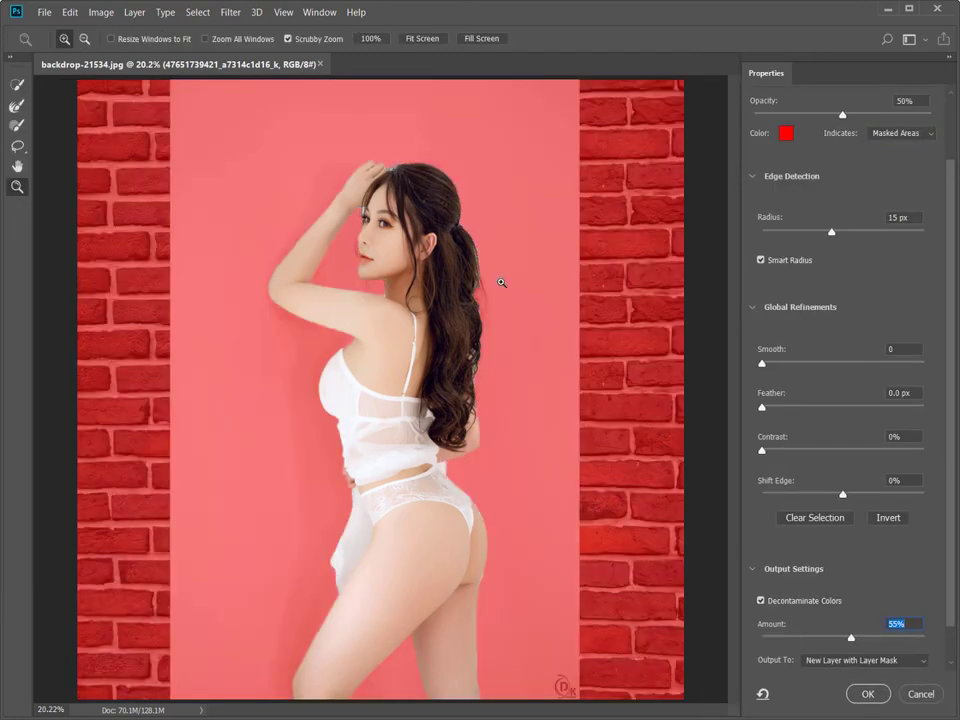
pyautogui.moveTo(832, 234)
pyautogui.mouseDown()
pyautogui.moveTo(805, 232)
pyautogui.moveTo(874, 231)
pyautogui.moveTo(806, 232)
pyautogui.moveTo(815, 235)
pyautogui.mouseUp()
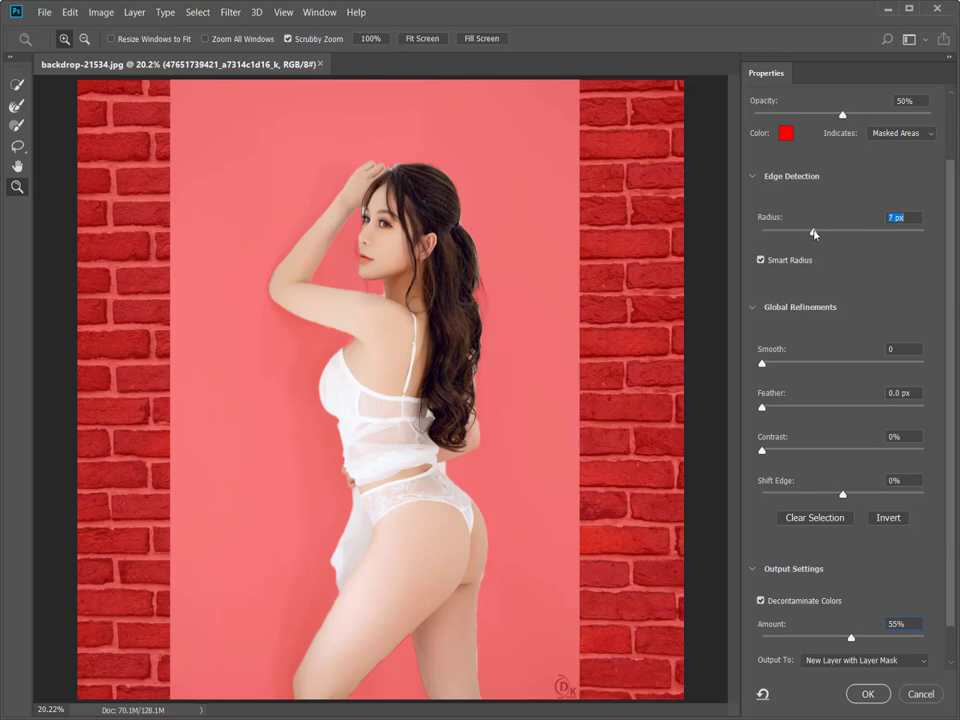
pyautogui.press('m')
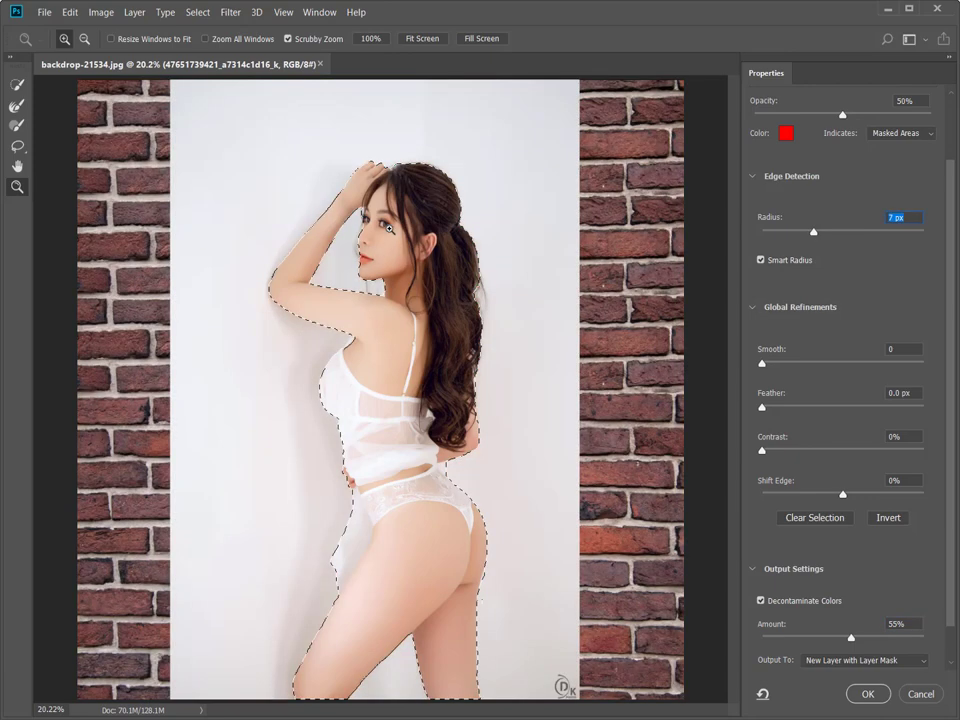
pyautogui.click(390, 228)
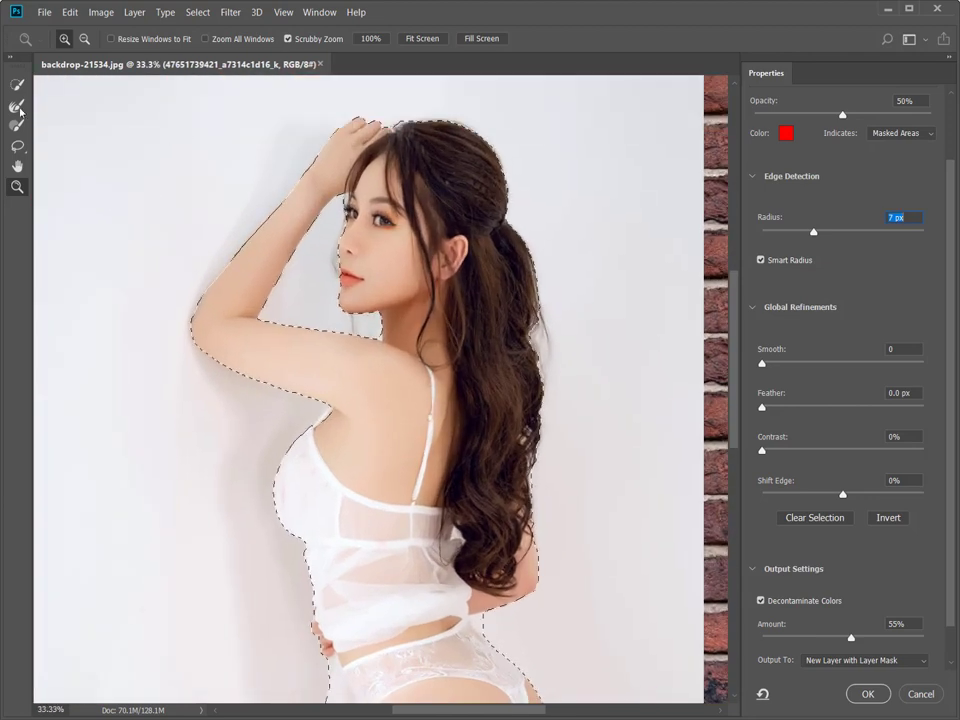
pyautogui.click(20, 110)
pyautogui.press('v')
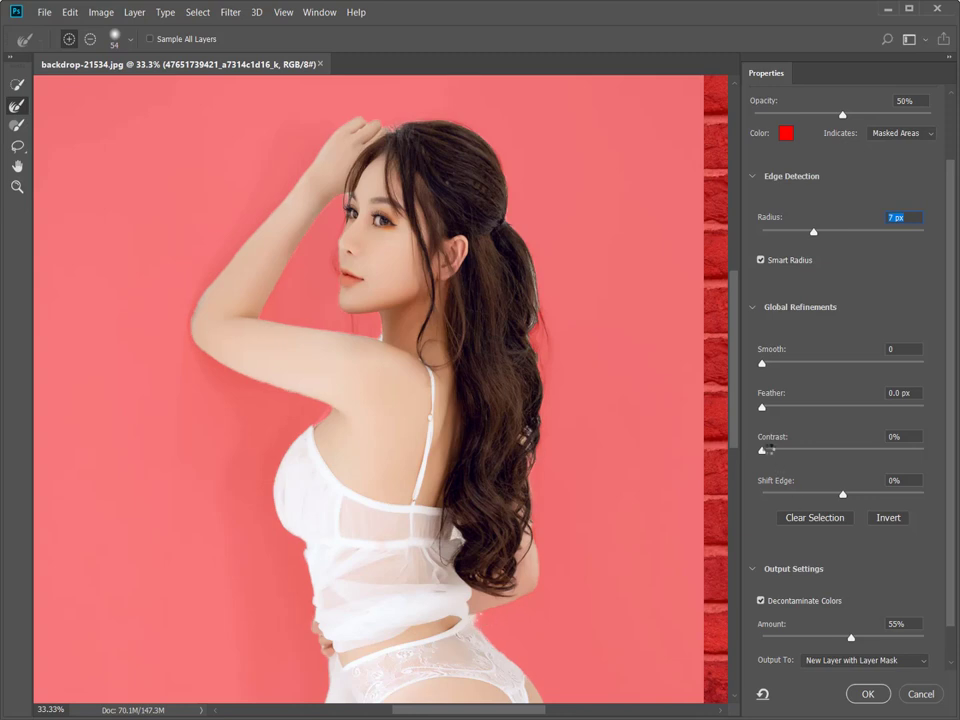
# Set the mask edge to Smooth 1, Feather 0.1 px and Contrast 4%.
pyautogui.click(763, 364)
pyautogui.click(763, 409)
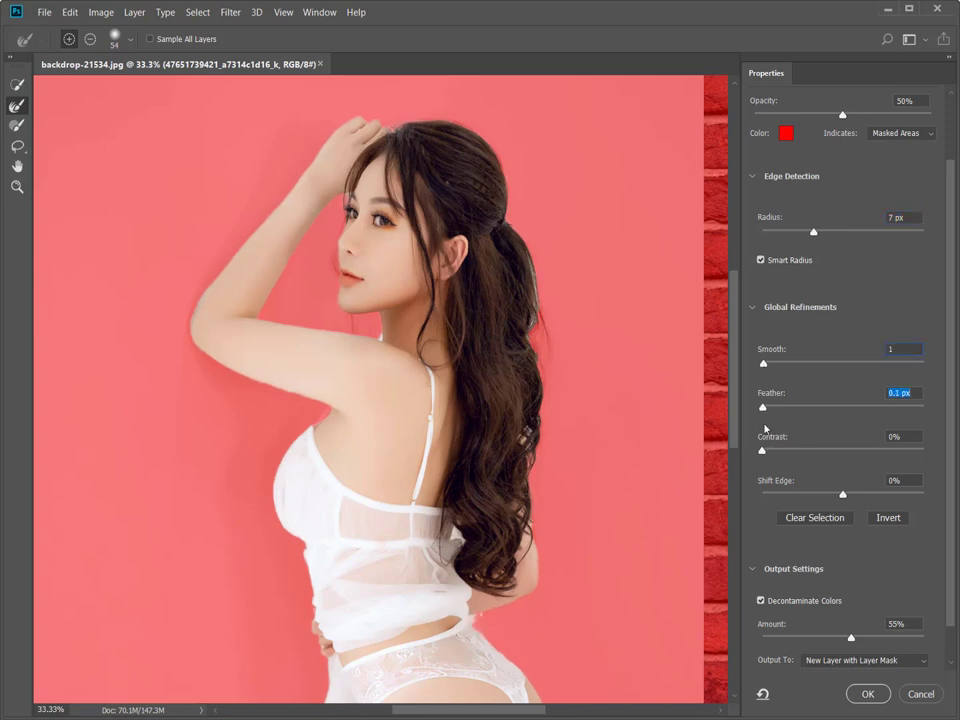
pyautogui.moveTo(763, 453); pyautogui.dragTo(769, 456)
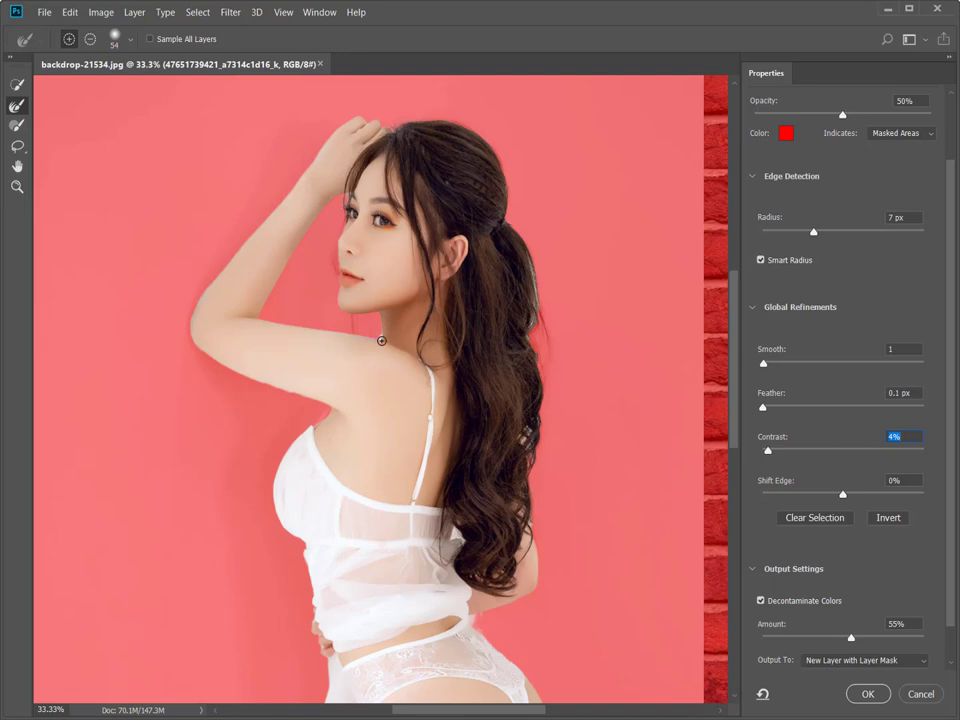
pyautogui.scroll(-3, 594, 516)
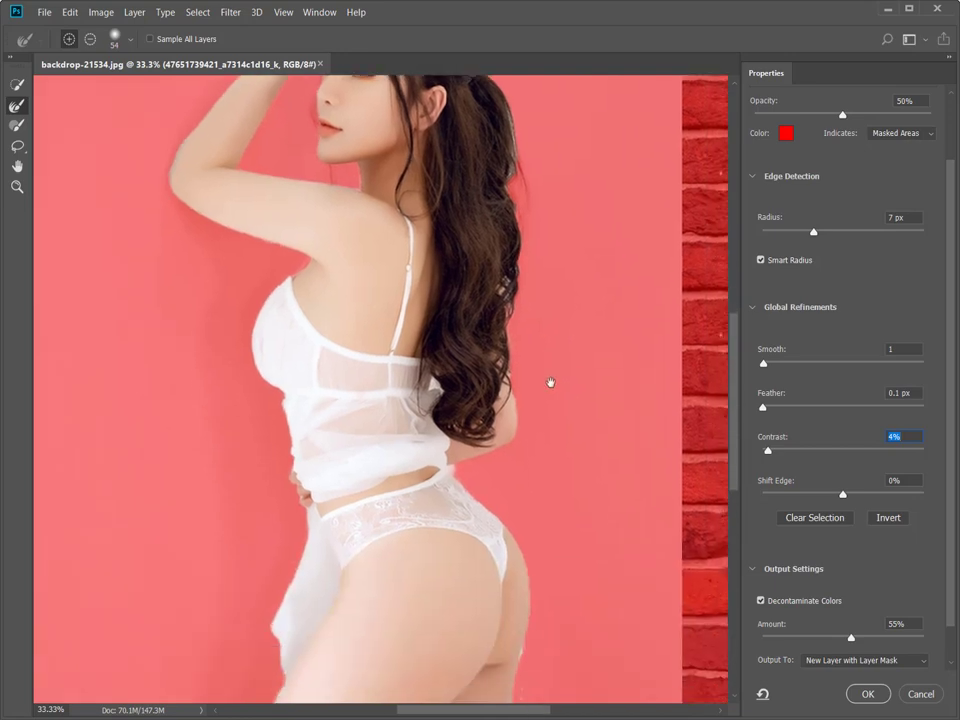
pyautogui.scroll(-3, 551, 382)
pyautogui.scroll(5, 223, 452)
pyautogui.hscroll(3, 223, 452)
pyautogui.scroll(1, 375, 666)
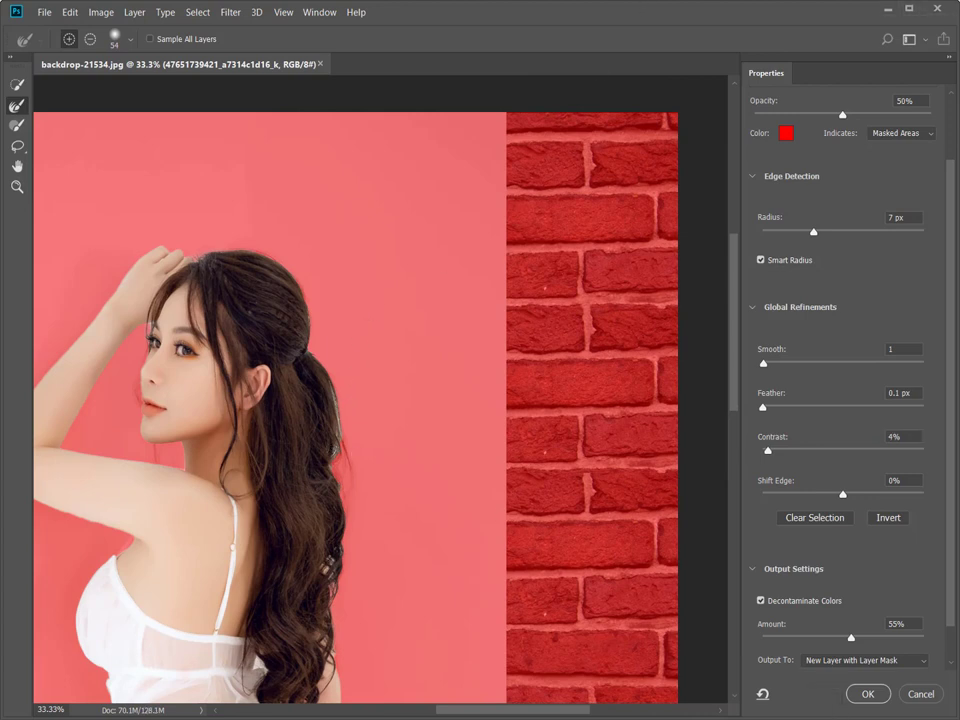
# Refine the mask edge along the right leg with a 100 px Refine Edge Brush.
pyautogui.press(']')
pyautogui.press(']')
pyautogui.press(']')
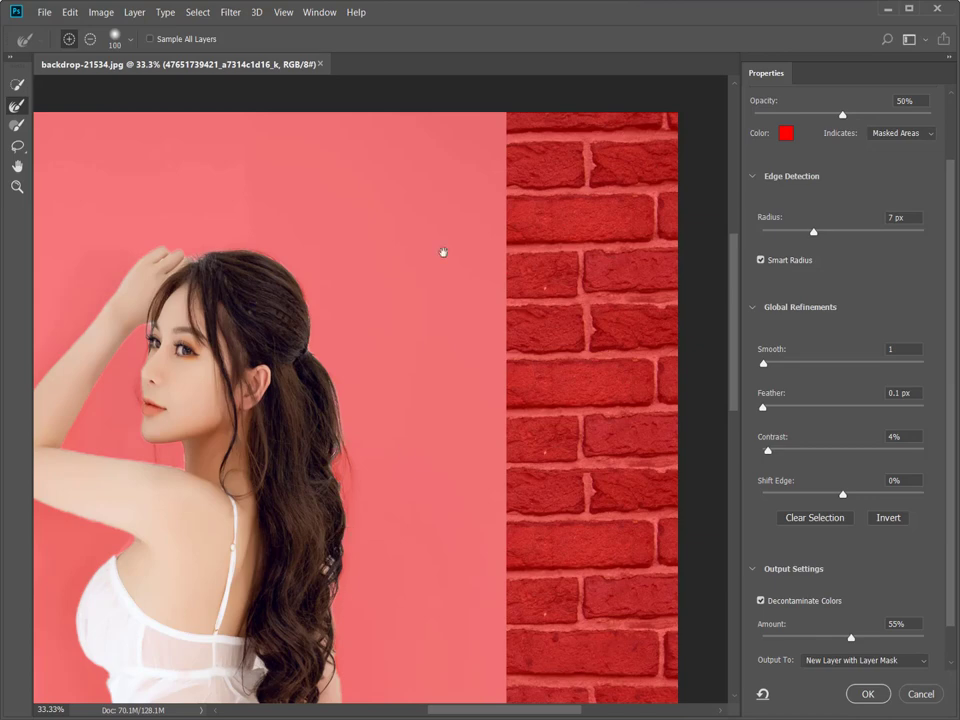
pyautogui.moveTo(443, 253); pyautogui.dragTo(475, 49)
pyautogui.moveTo(478, 393); pyautogui.dragTo(479, 557)
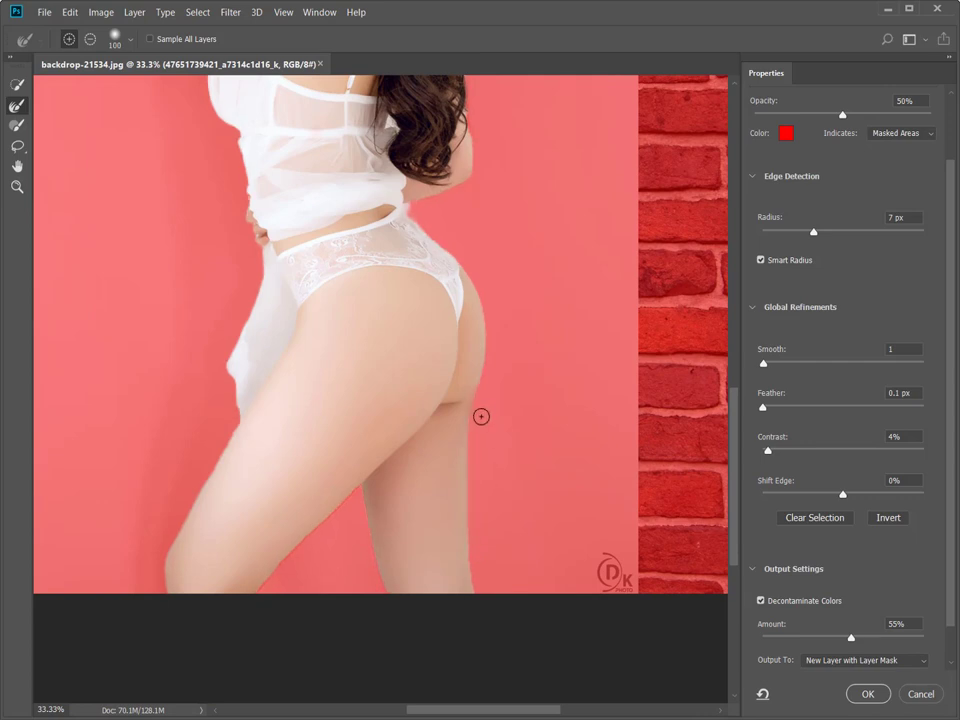
pyautogui.press('z')
pyautogui.moveTo(487, 406); pyautogui.dragTo(330, 305)
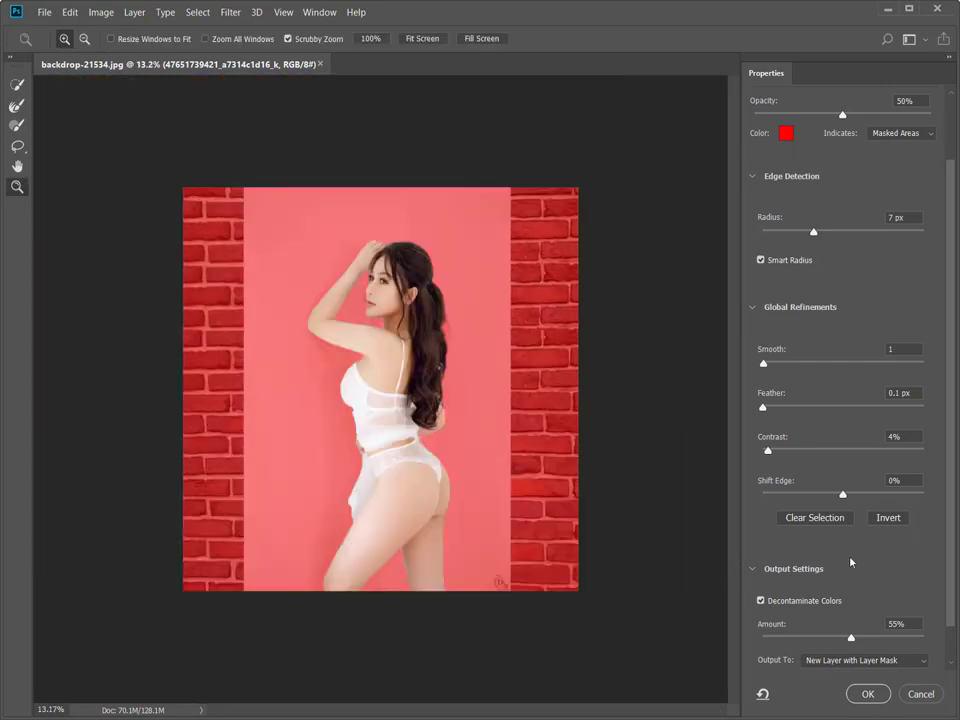
pyautogui.scroll(-2, 851, 562)
# Decontaminate colours at 100% and keep output as New Layer with Layer Mask.
pyautogui.click(761, 562)
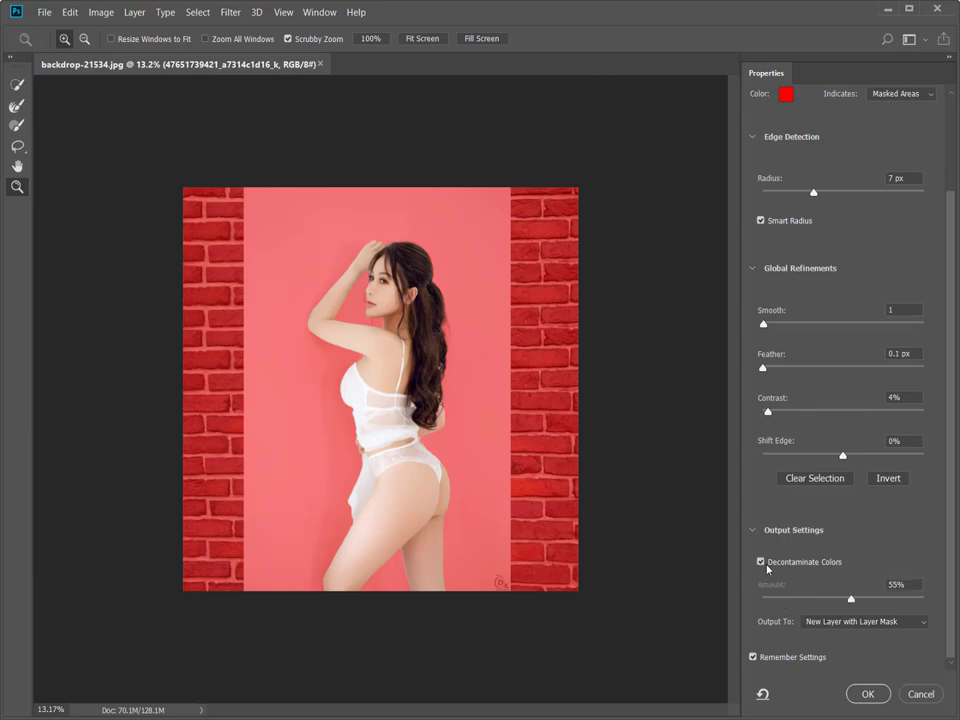
pyautogui.moveTo(911, 600); pyautogui.dragTo(924, 600)
pyautogui.click(870, 626)
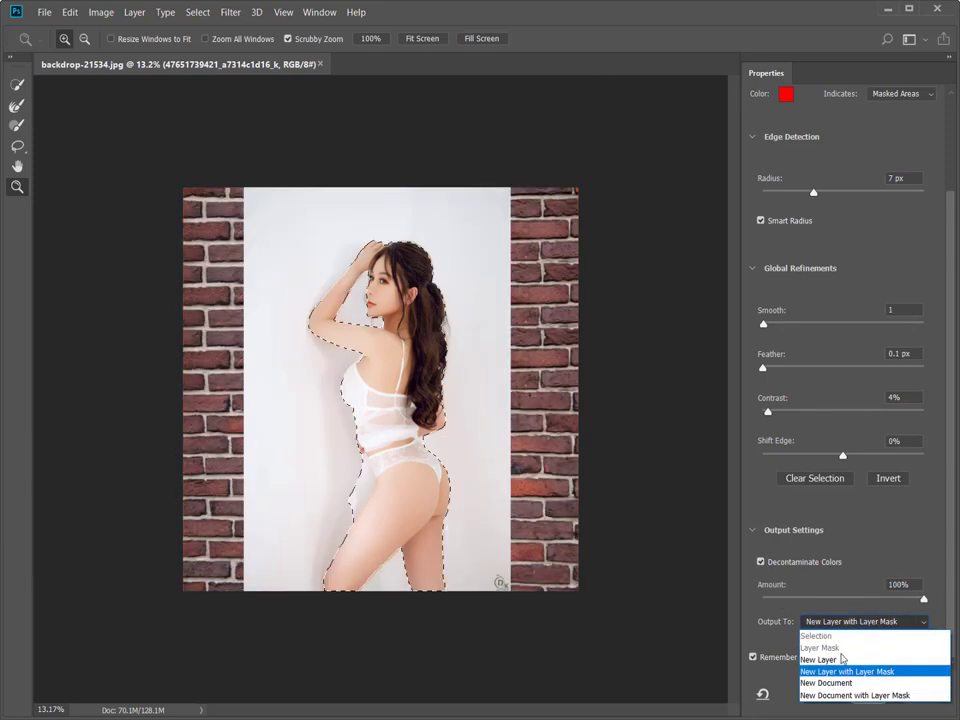
pyautogui.click(838, 674)
# Apply Select and Mask, then free-transform the copy layer to about 114% and move it left.
pyautogui.click(873, 700)
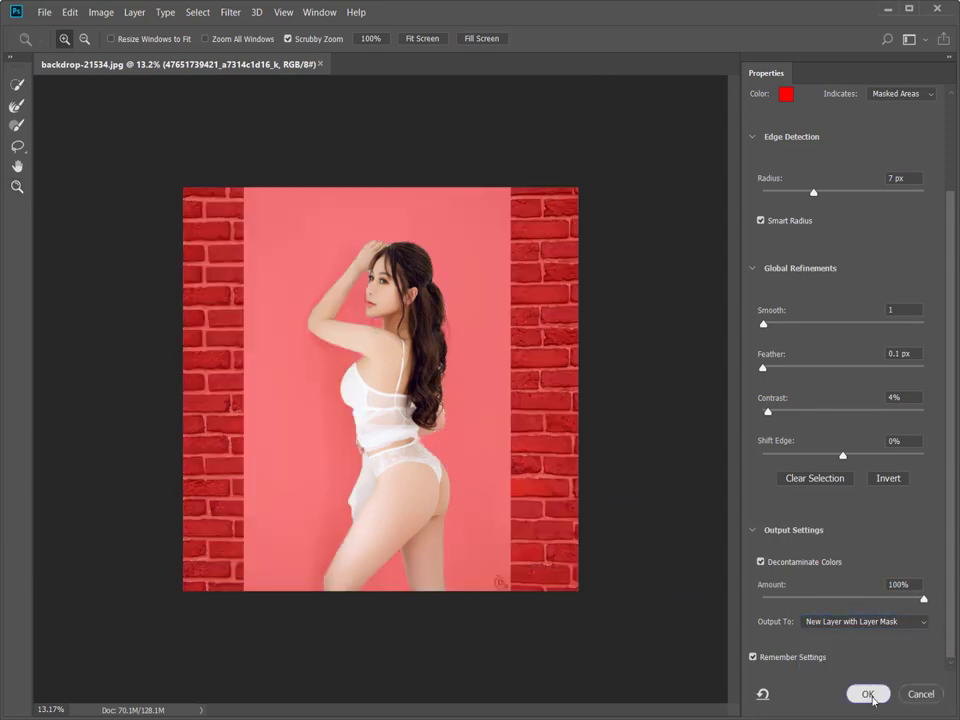
pyautogui.click(775, 432)
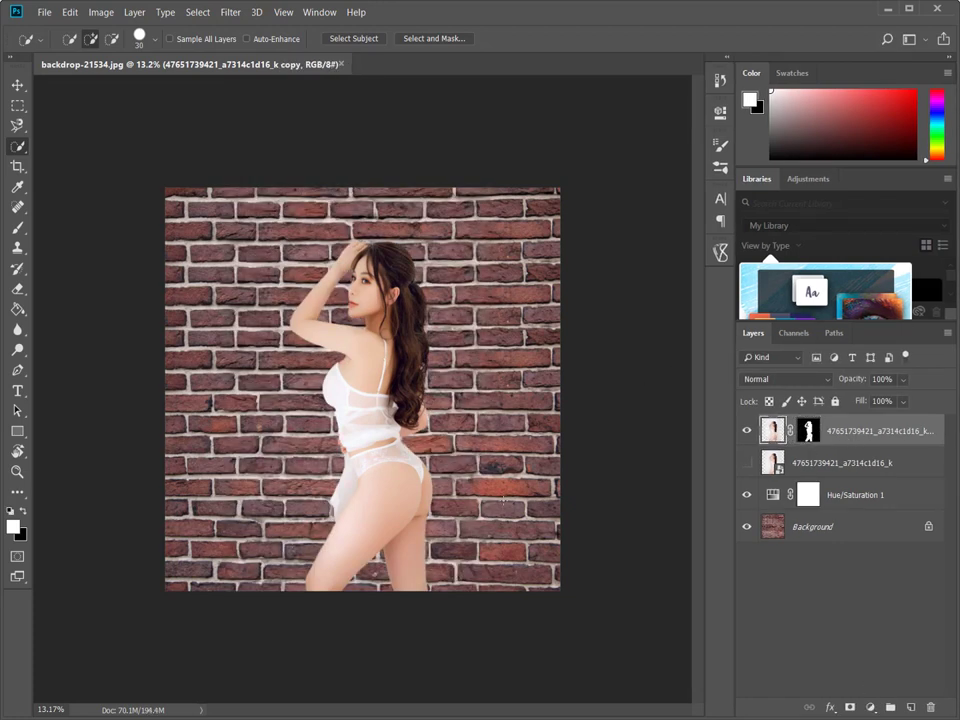
pyautogui.hotkey('ctrl', 't')
pyautogui.moveTo(496, 174); pyautogui.dragTo(522, 107)
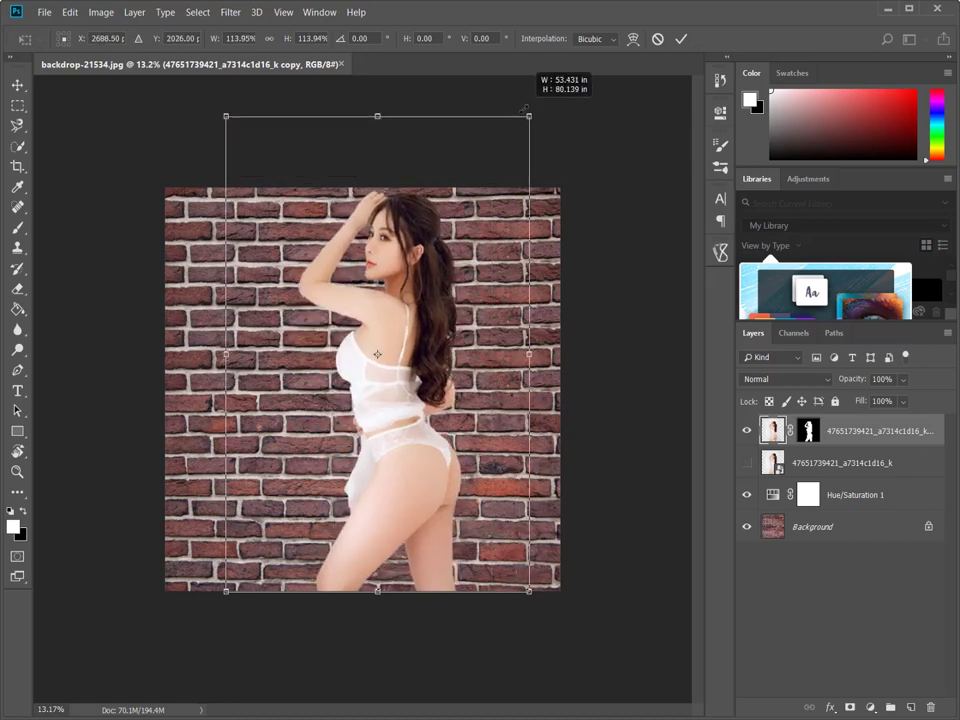
pyautogui.moveTo(375, 401)
pyautogui.mouseDown()
pyautogui.moveTo(349, 416)
pyautogui.moveTo(381, 418)
pyautogui.mouseUp()
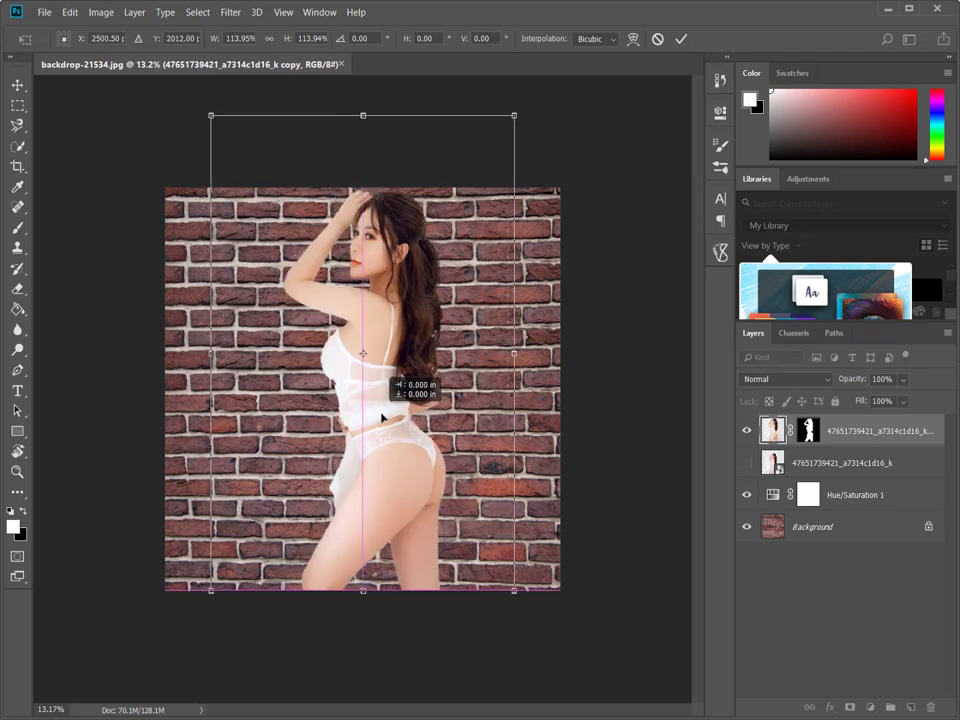
pyautogui.click(684, 40)
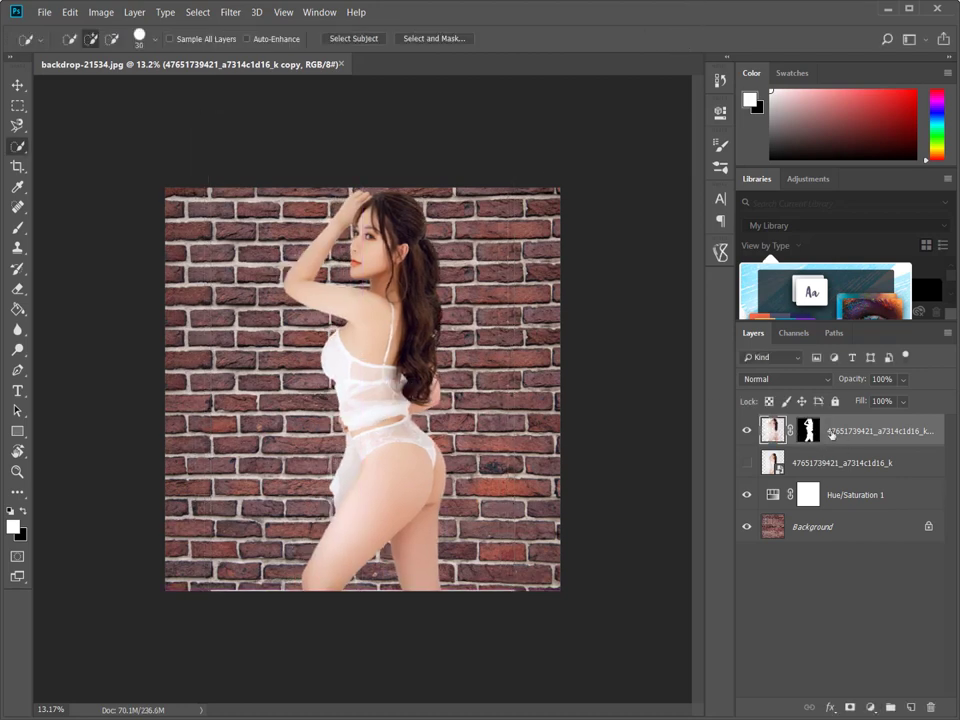
# Duplicate the cutout layer, set the lower copy's blend mode to Overlay, and hide the top copy.
pyautogui.click(803, 379)
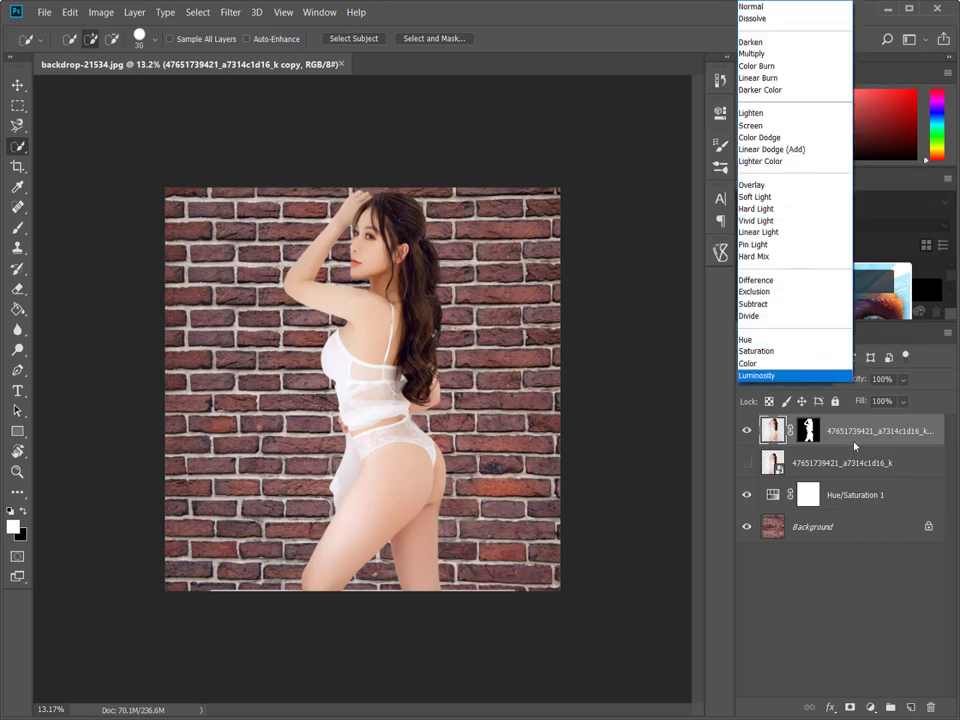
pyautogui.click(820, 443)
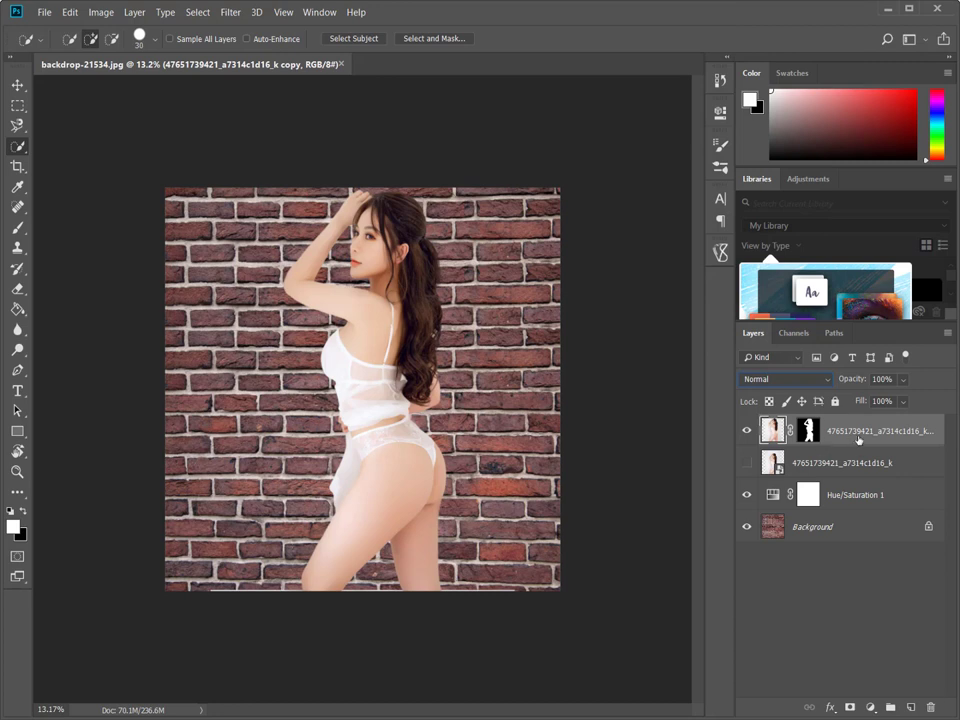
pyautogui.hotkey('ctrl', 'j')
pyautogui.click(783, 458)
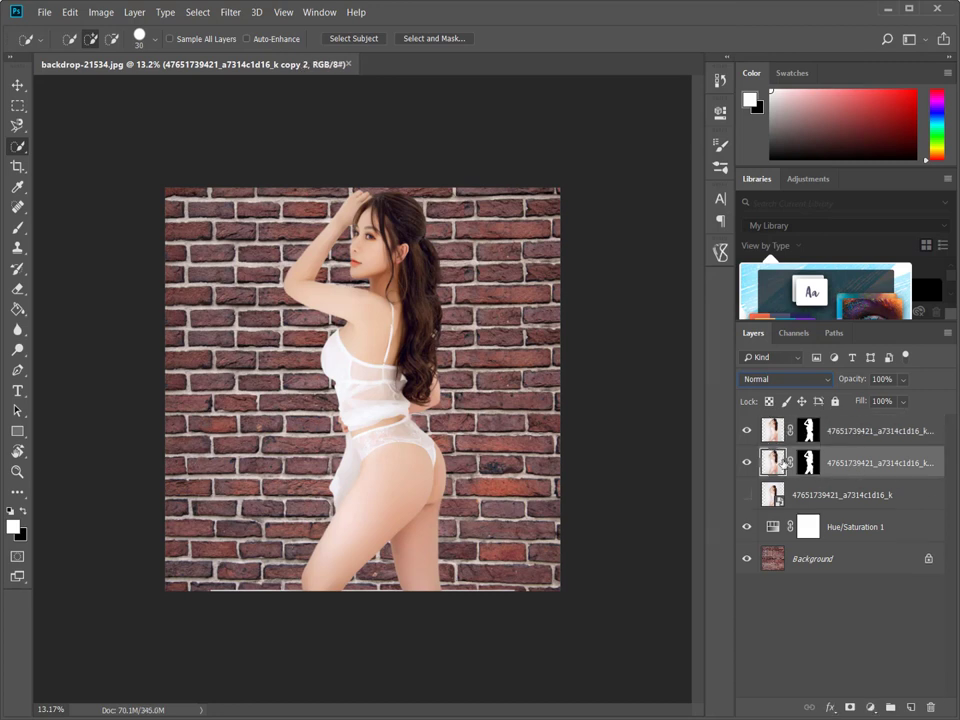
pyautogui.click(776, 379)
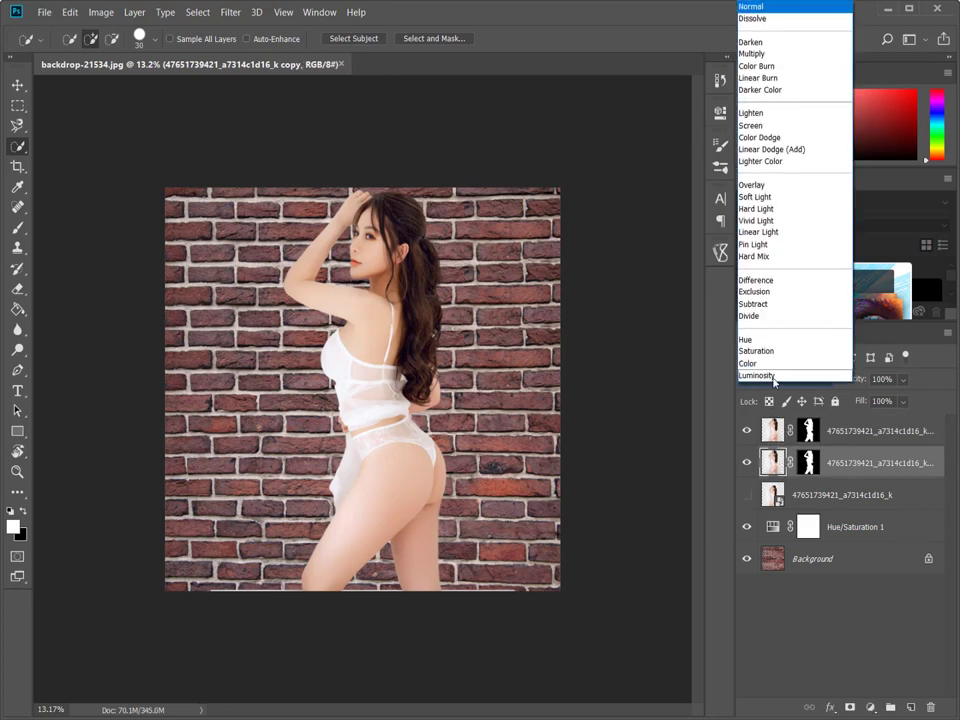
pyautogui.click(778, 186)
pyautogui.click(746, 430)
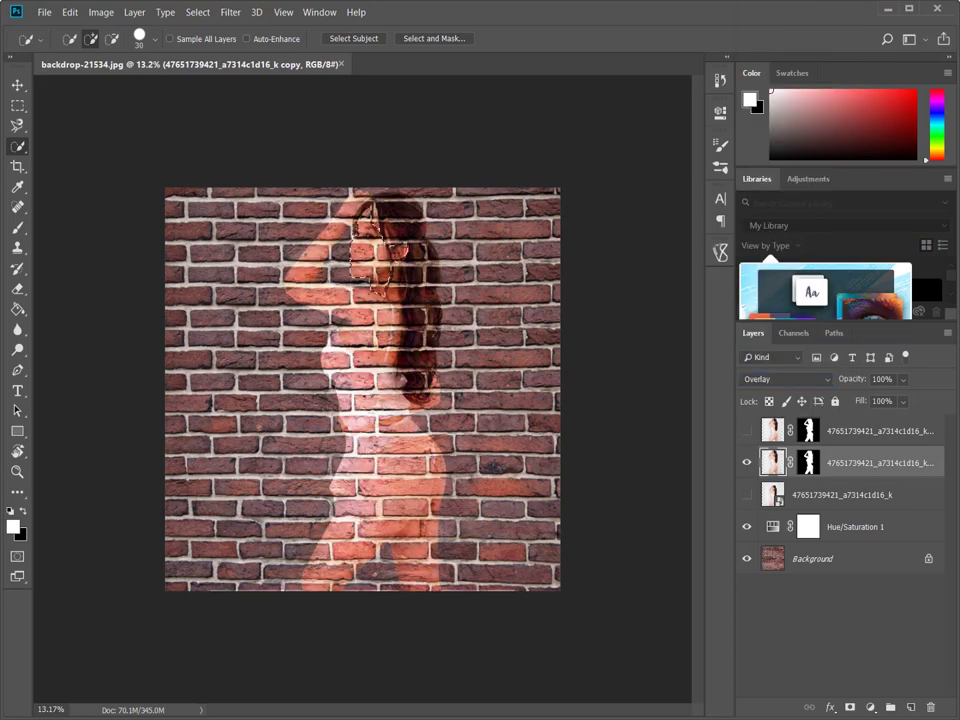
pyautogui.press('z')
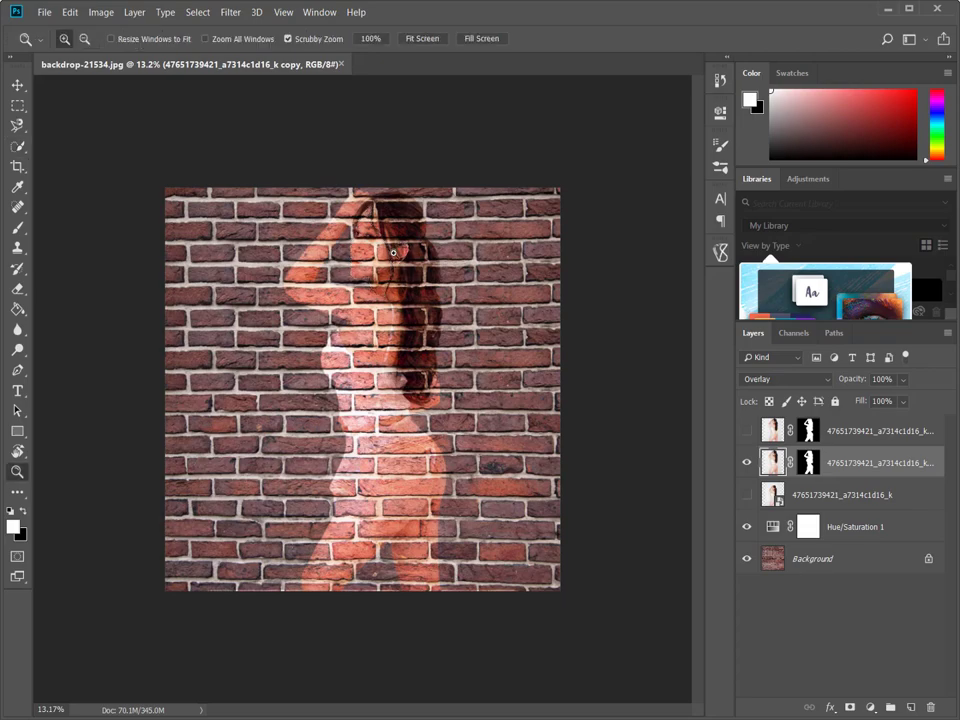
pyautogui.moveTo(359, 256)
pyautogui.mouseDown()
pyautogui.moveTo(423, 287)
pyautogui.moveTo(430, 313)
pyautogui.moveTo(487, 348)
pyautogui.mouseUp()
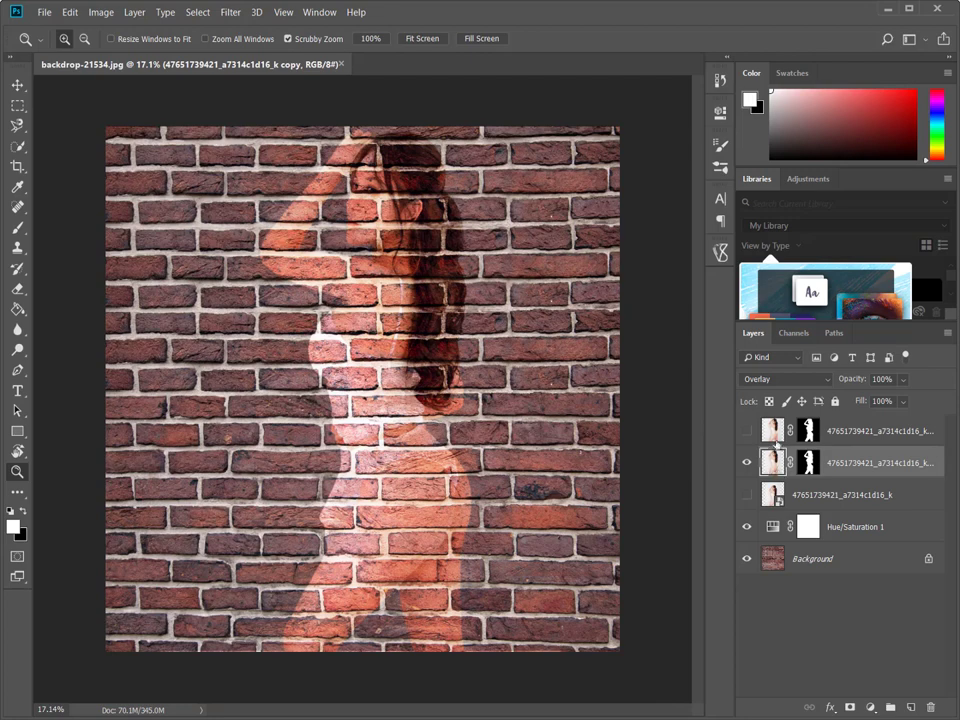
# Show the 'copy 2' layer, switch it to Color blend mode, and zoom in to inspect her face.
pyautogui.click(773, 431)
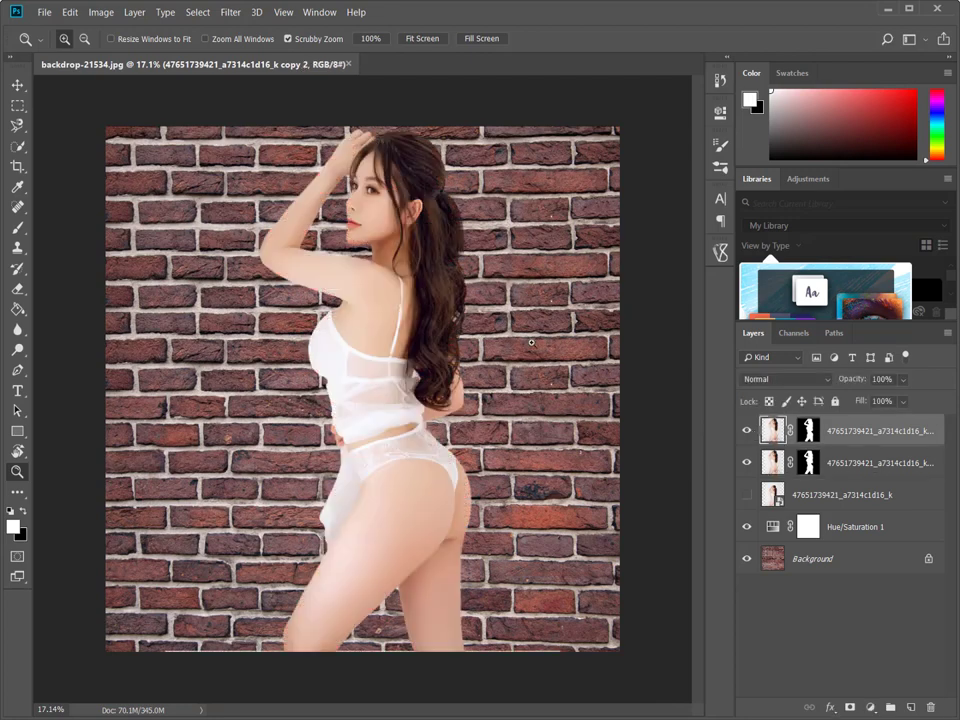
pyautogui.click(758, 380)
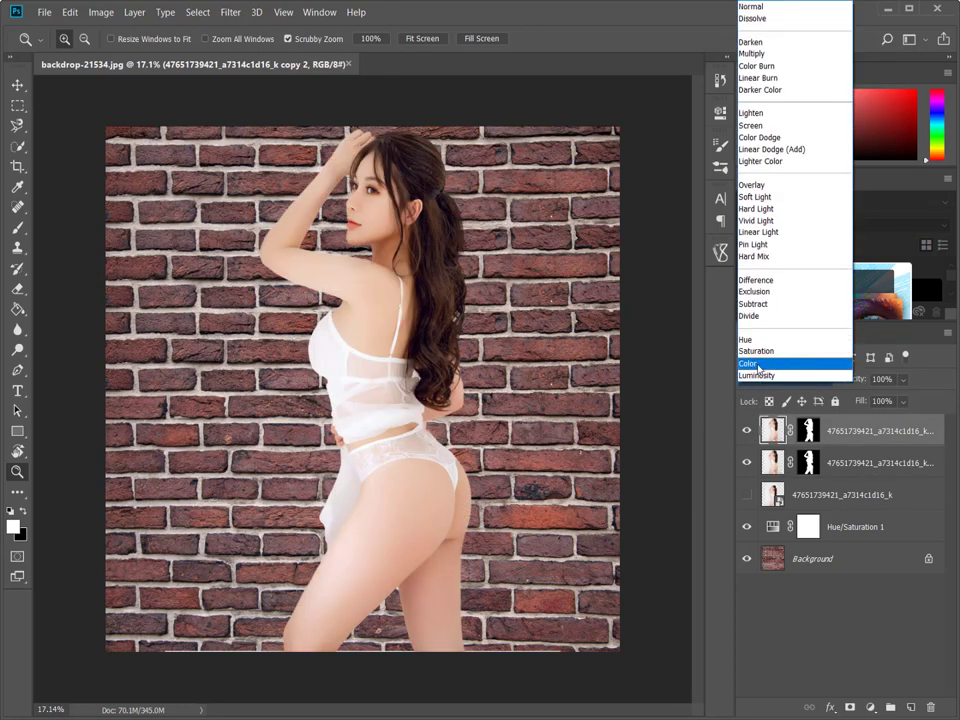
pyautogui.click(778, 366)
pyautogui.moveTo(425, 292); pyautogui.dragTo(527, 453)
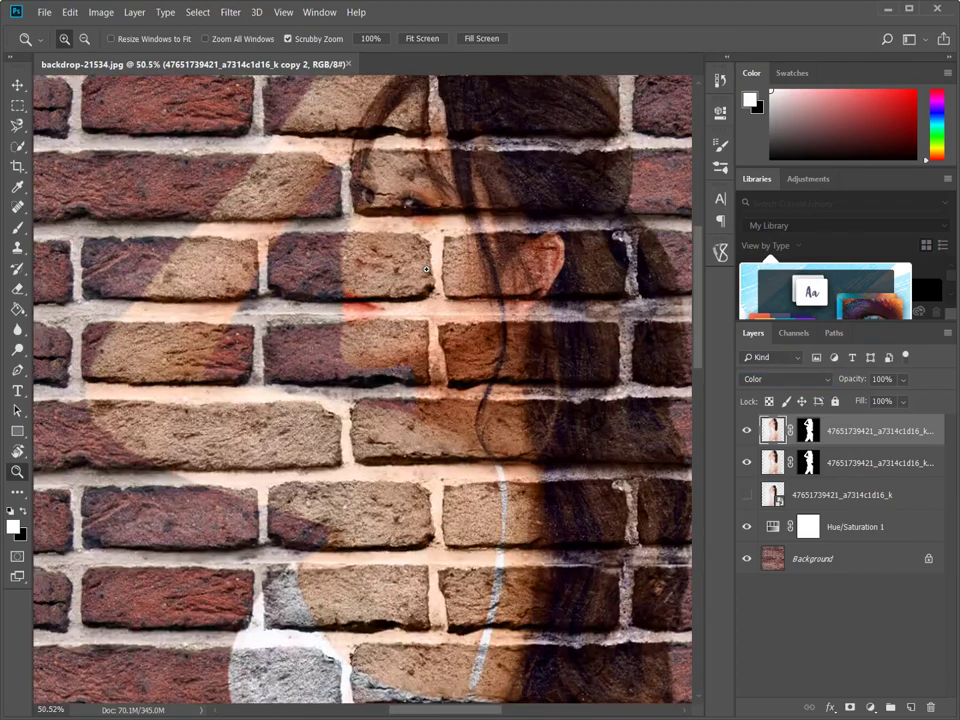
pyautogui.click(455, 275)
pyautogui.moveTo(455, 275)
pyautogui.mouseDown()
pyautogui.moveTo(399, 408)
pyautogui.moveTo(343, 443)
pyautogui.moveTo(258, 334)
pyautogui.mouseUp()
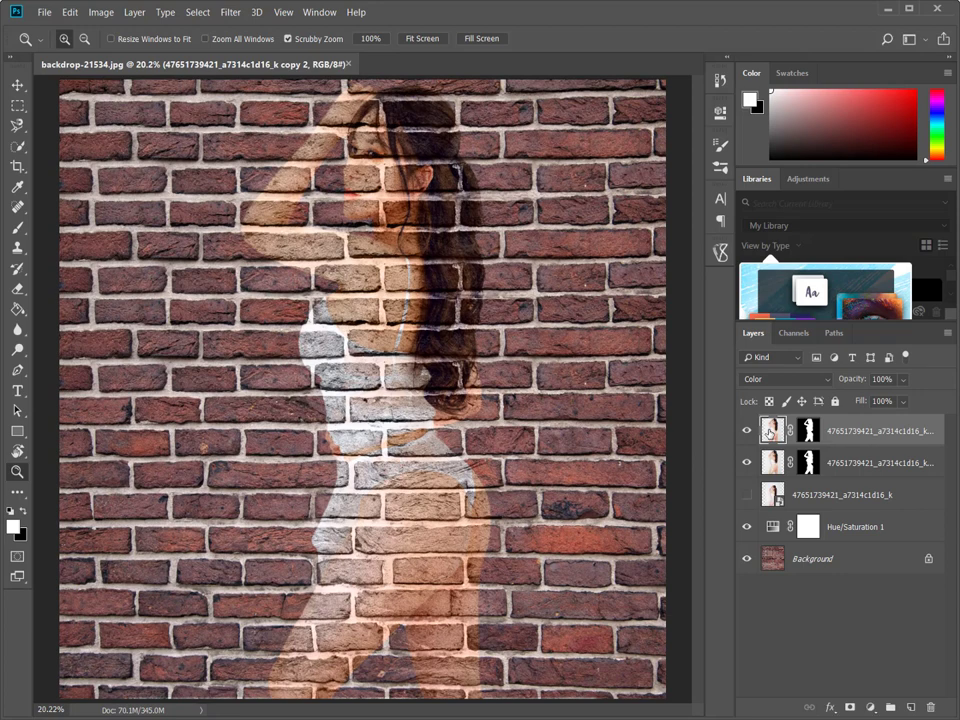
# Open the Filter Gallery and expand its filter categories down to Texture.
pyautogui.click(230, 12)
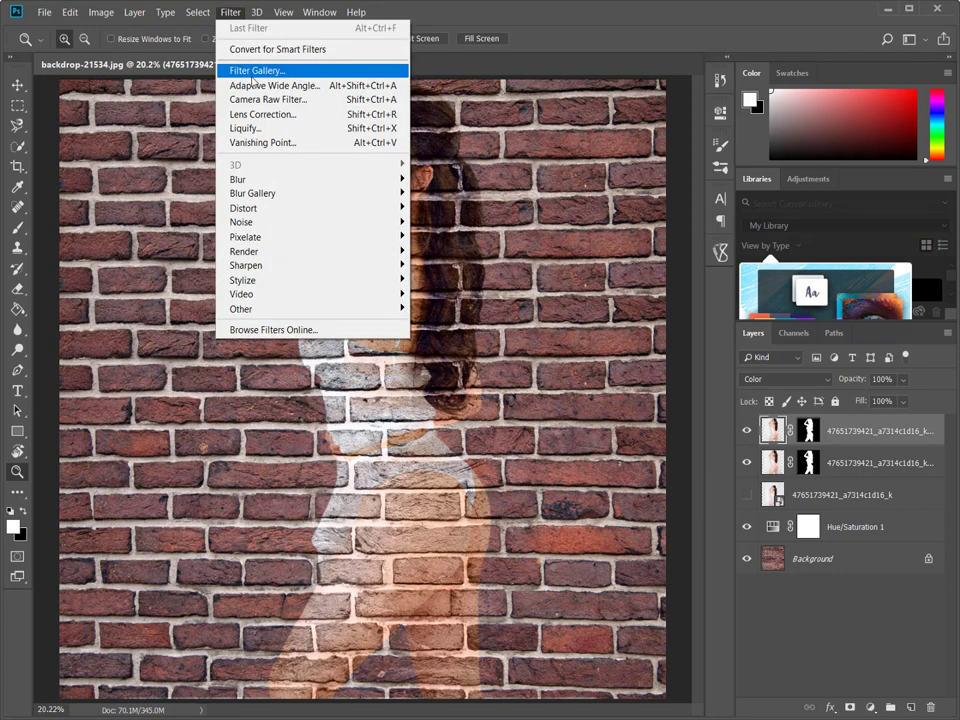
pyautogui.click(318, 71)
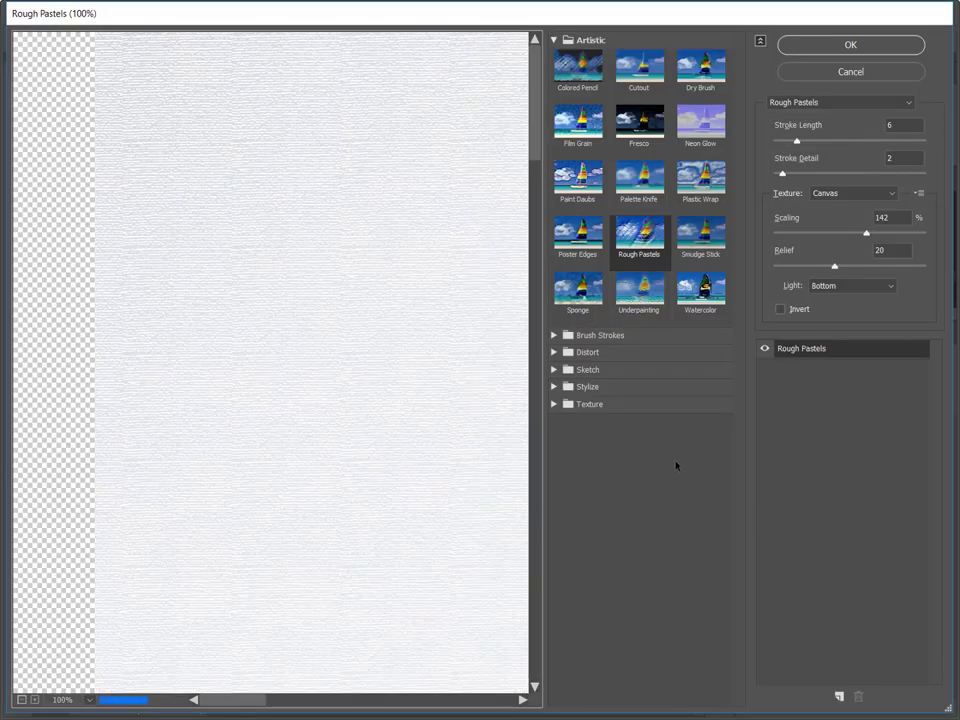
pyautogui.click(553, 335)
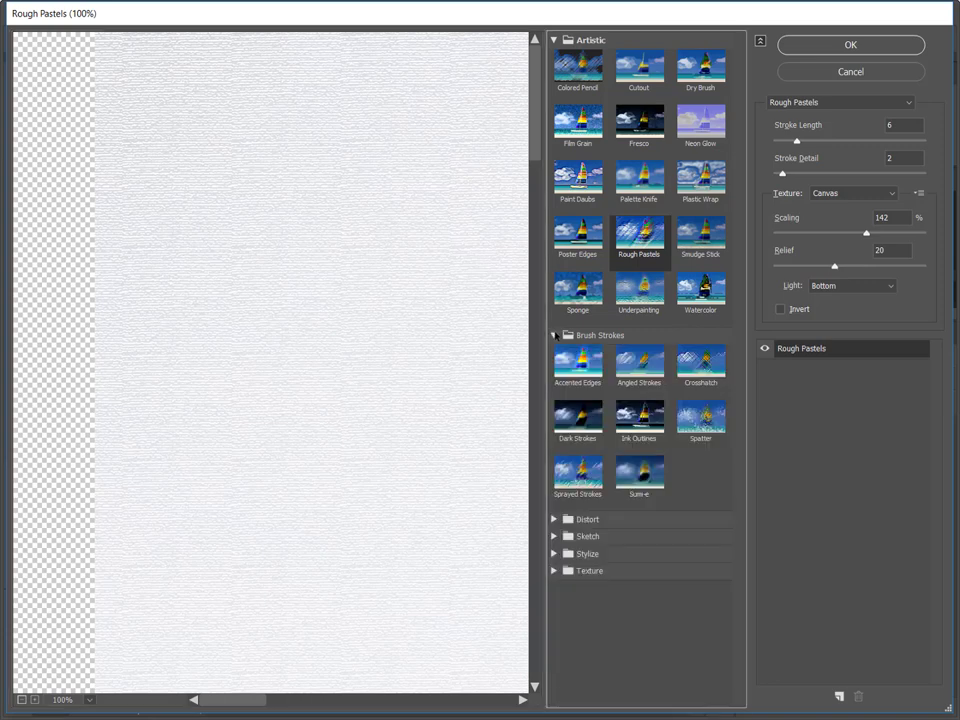
pyautogui.click(554, 519)
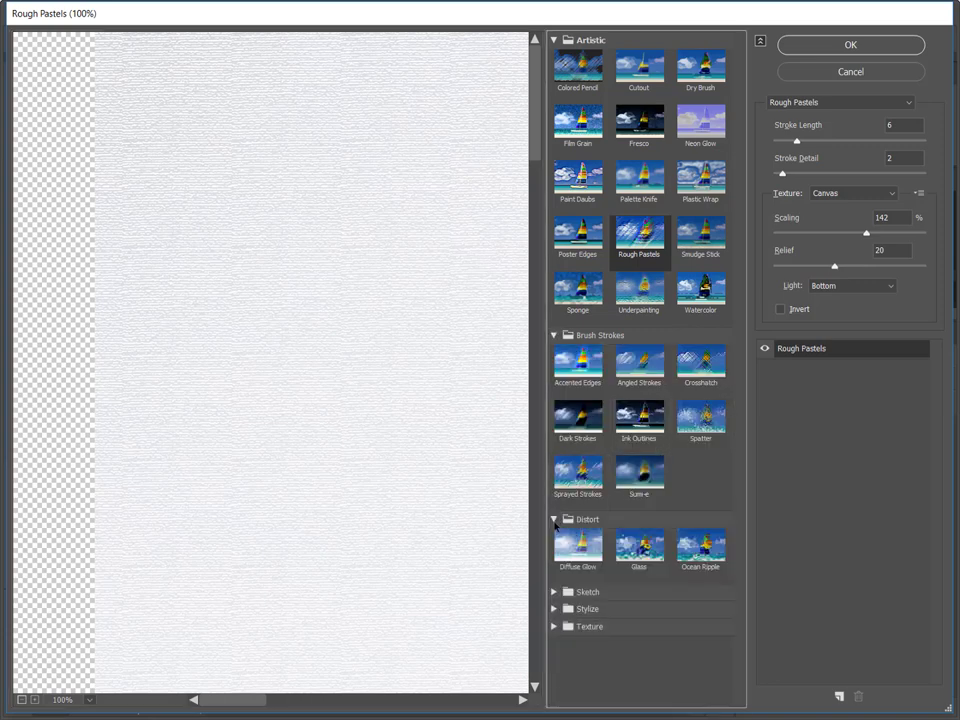
pyautogui.click(554, 591)
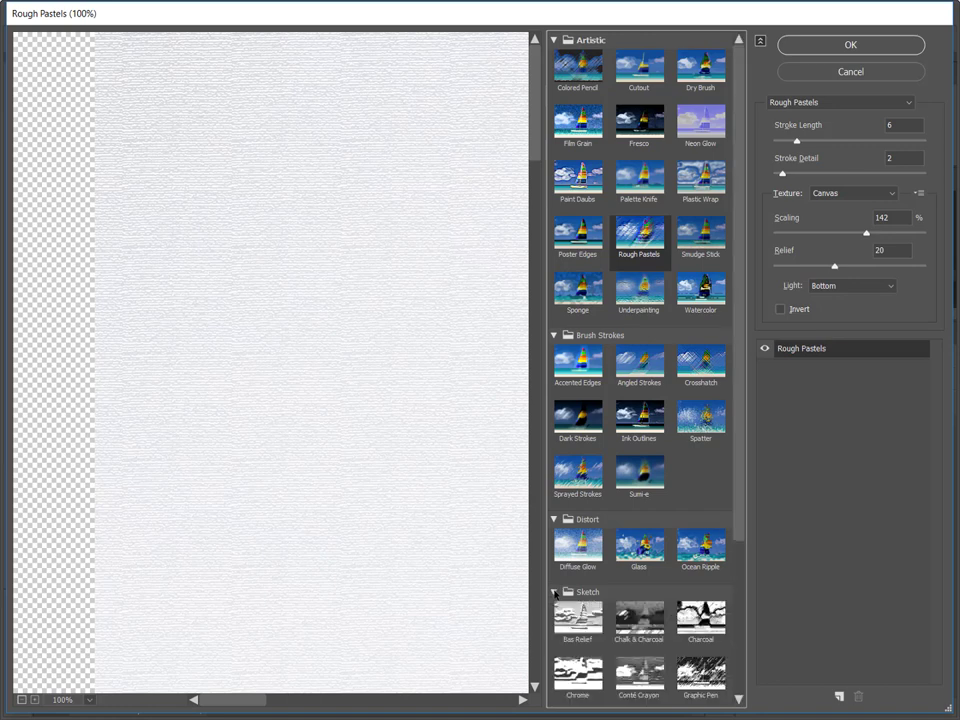
pyautogui.scroll(-2, 733, 471)
pyautogui.scroll(-2, 733, 471)
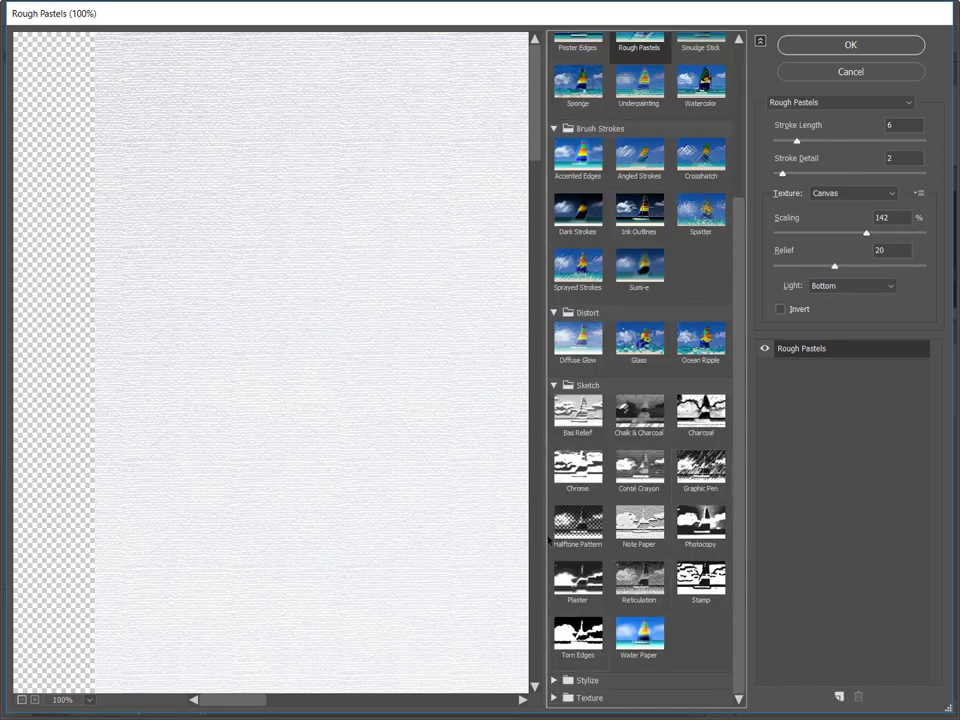
pyautogui.click(554, 682)
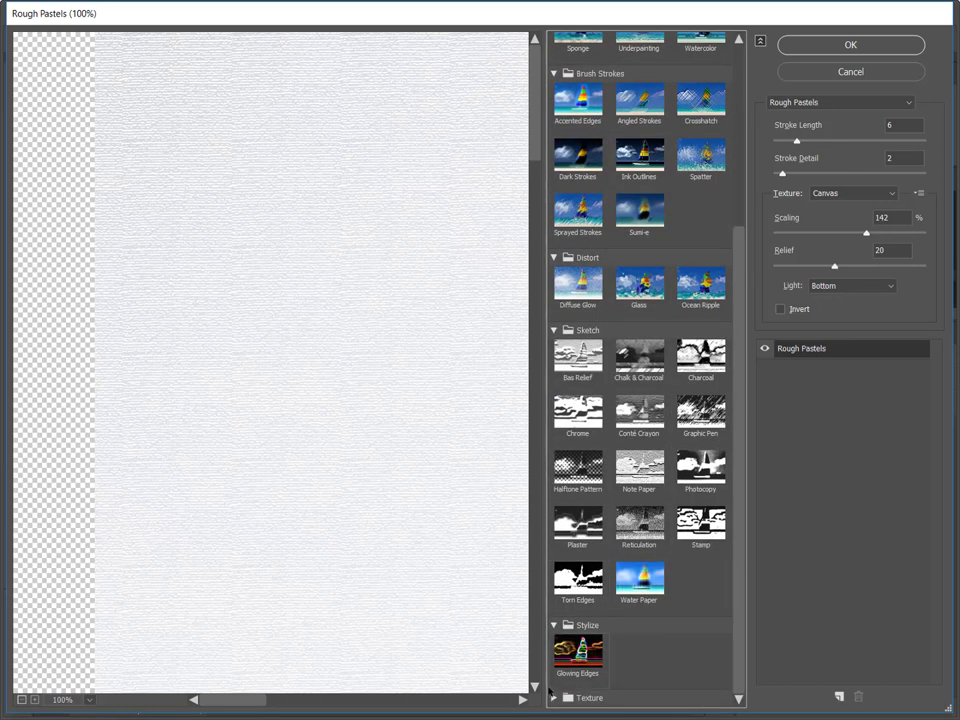
pyautogui.click(554, 697)
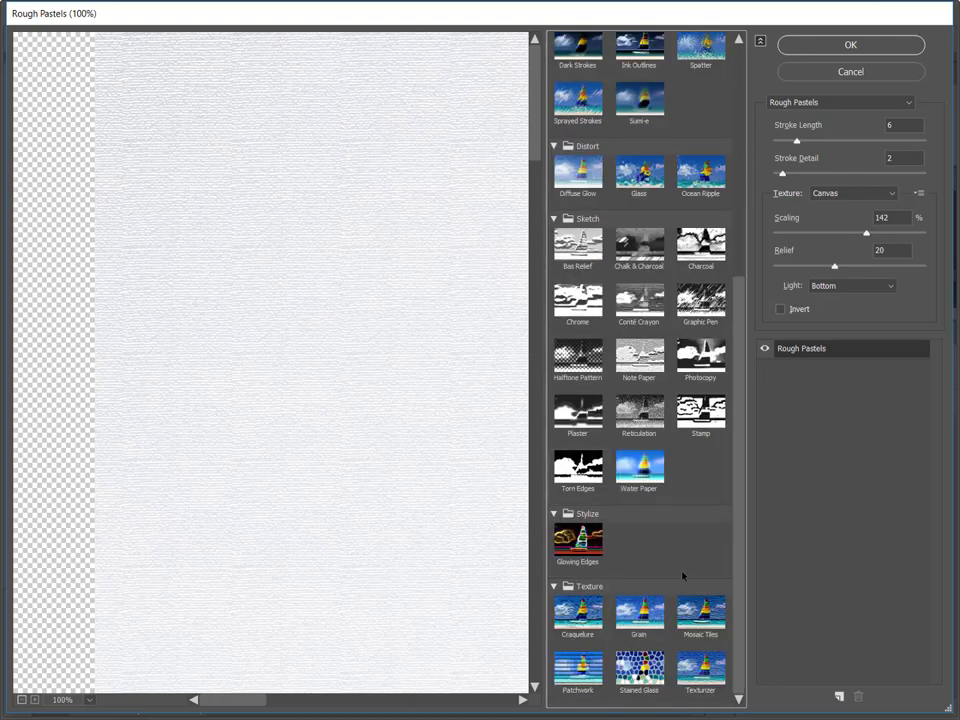
# Apply Texturizer with Canvas texture at 145% scaling to the top cutout layer.
pyautogui.click(712, 680)
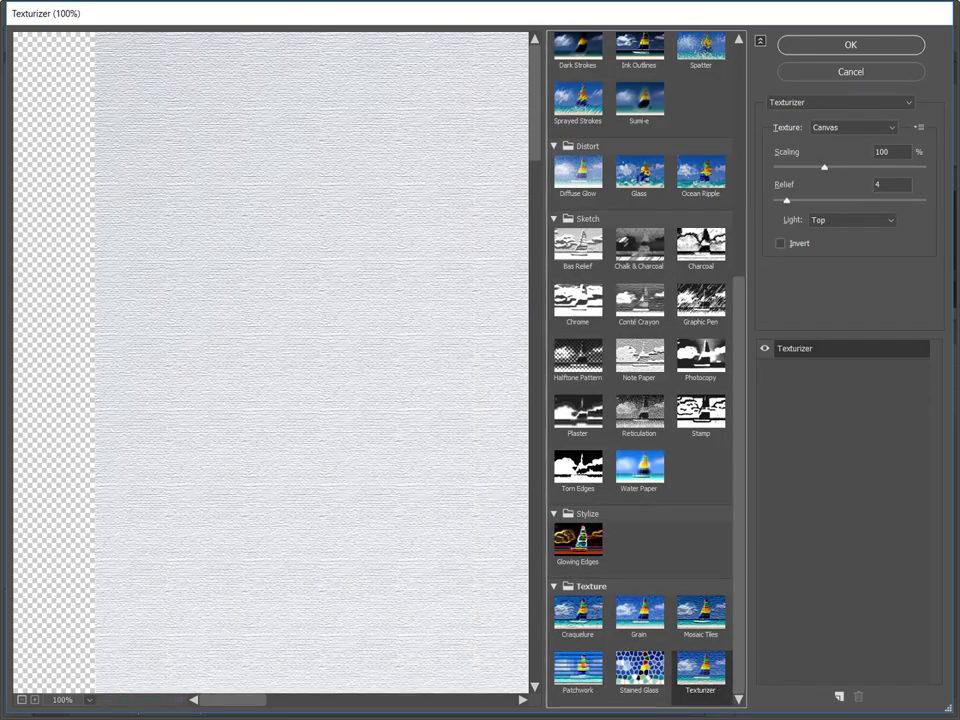
pyautogui.click(22, 699)
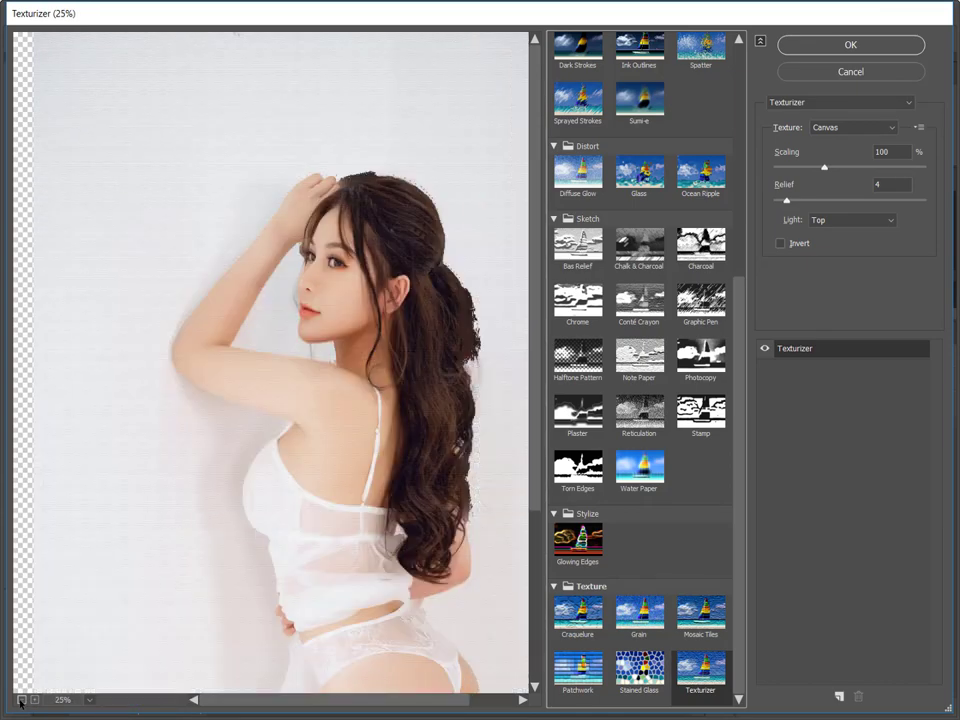
pyautogui.click(22, 699)
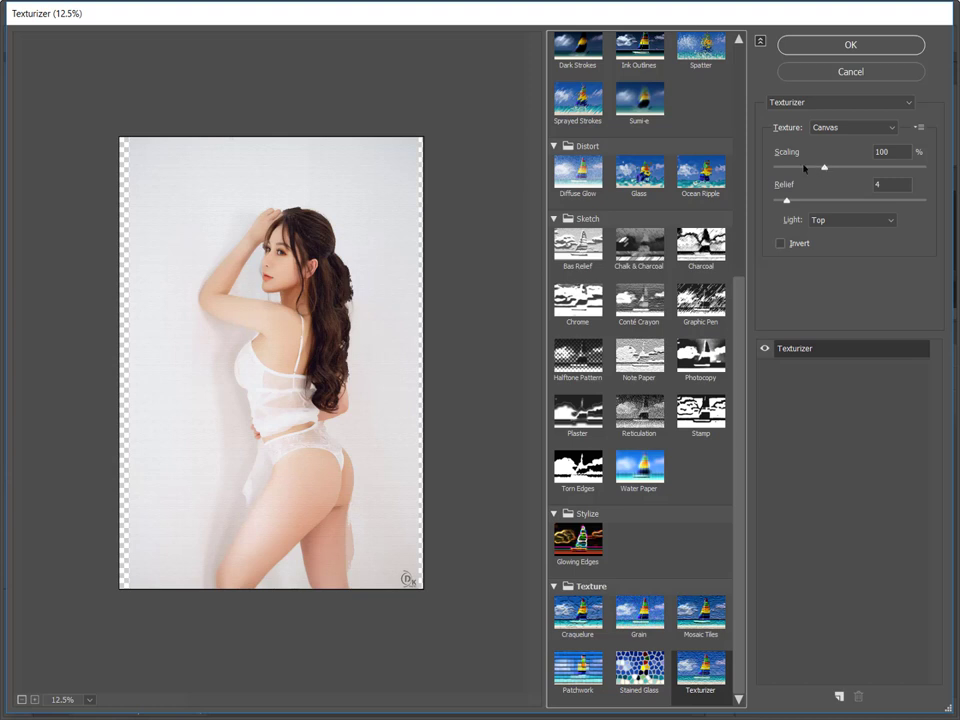
pyautogui.moveTo(824, 167); pyautogui.dragTo(869, 168)
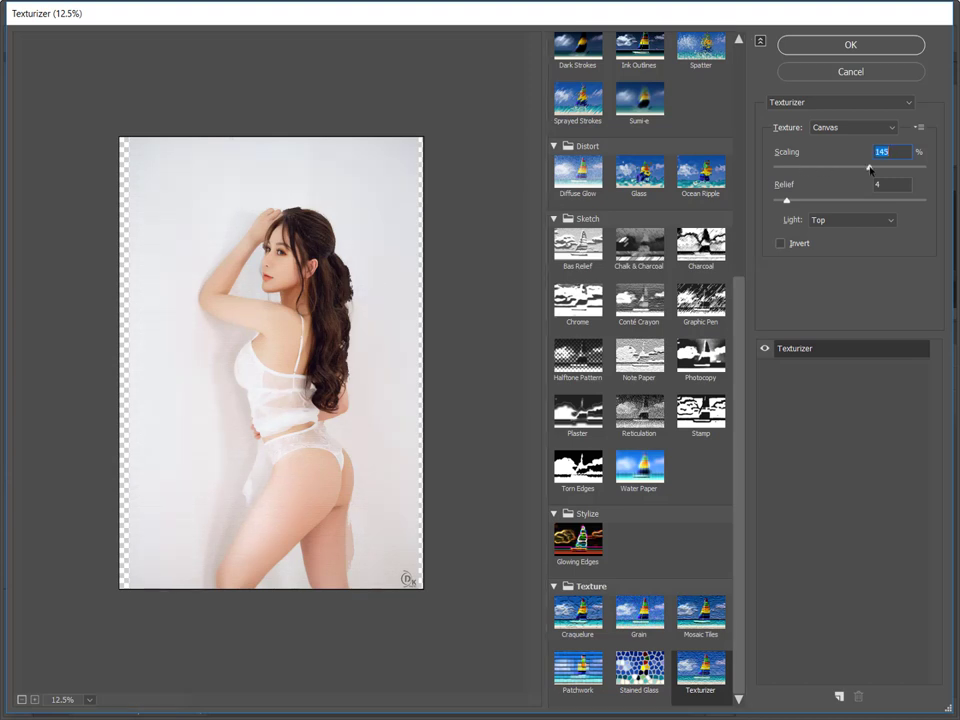
pyautogui.click(847, 48)
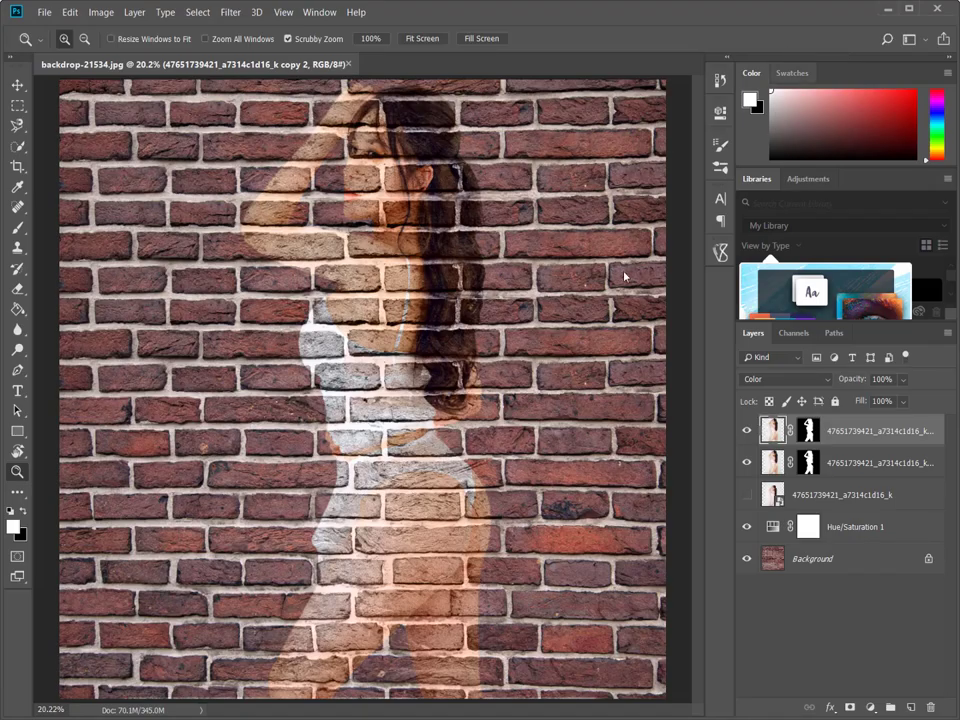
# Fit the image on screen and lower the top cutout layer's opacity to 80%.
pyautogui.moveTo(422, 214); pyautogui.dragTo(402, 190)
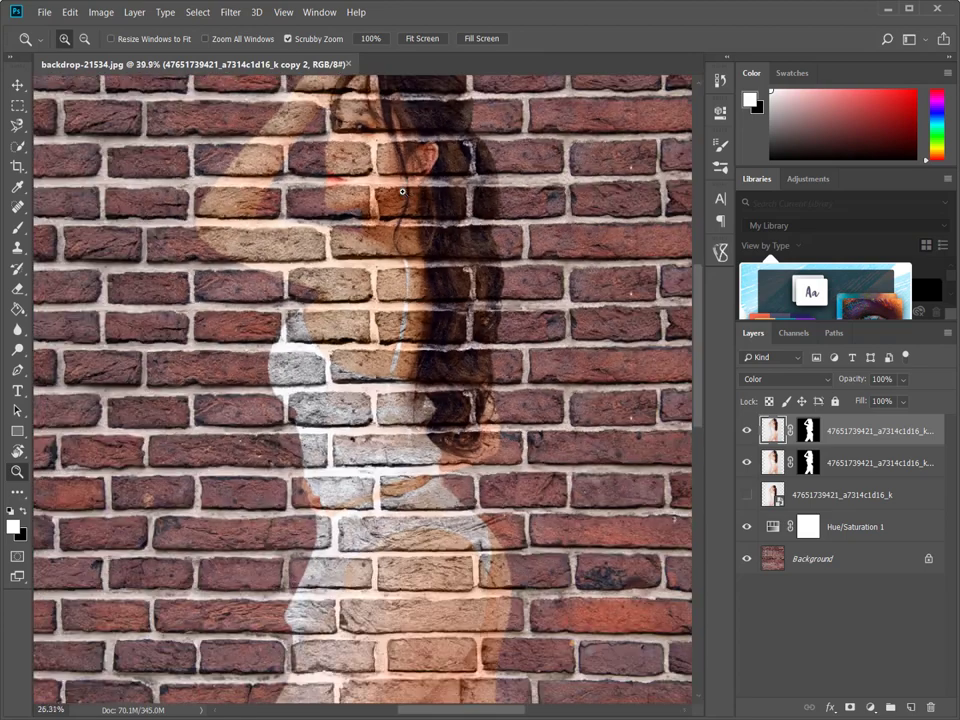
pyautogui.rightClick(402, 190)
pyautogui.click(420, 196)
pyautogui.moveTo(860, 383)
pyautogui.mouseDown()
pyautogui.moveTo(826, 384)
pyautogui.moveTo(840, 385)
pyautogui.mouseUp()
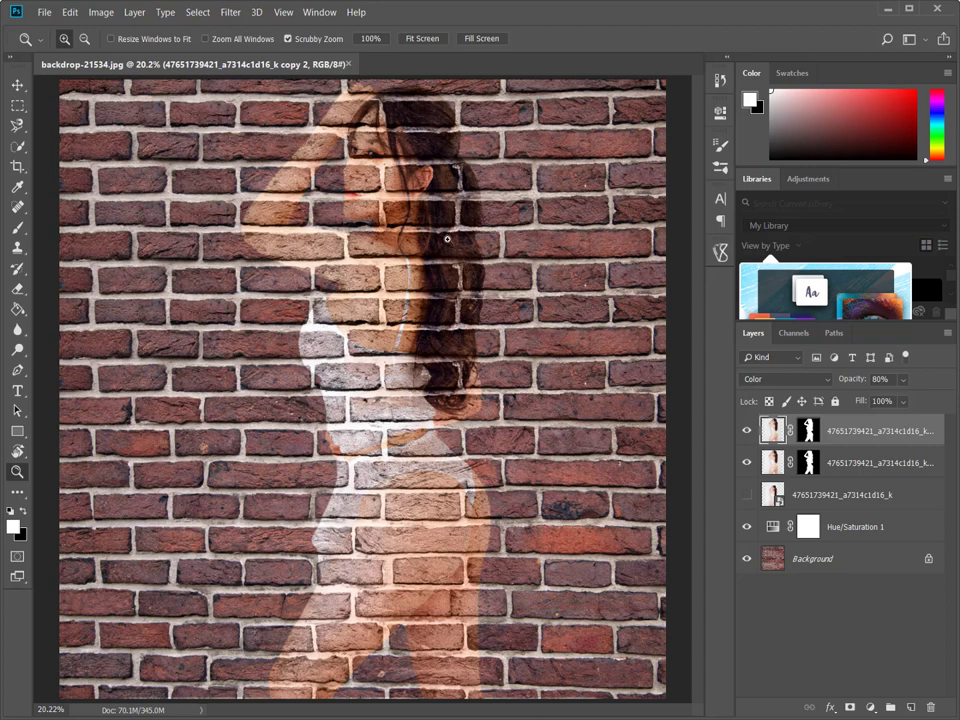
pyautogui.moveTo(469, 323); pyautogui.dragTo(463, 318)
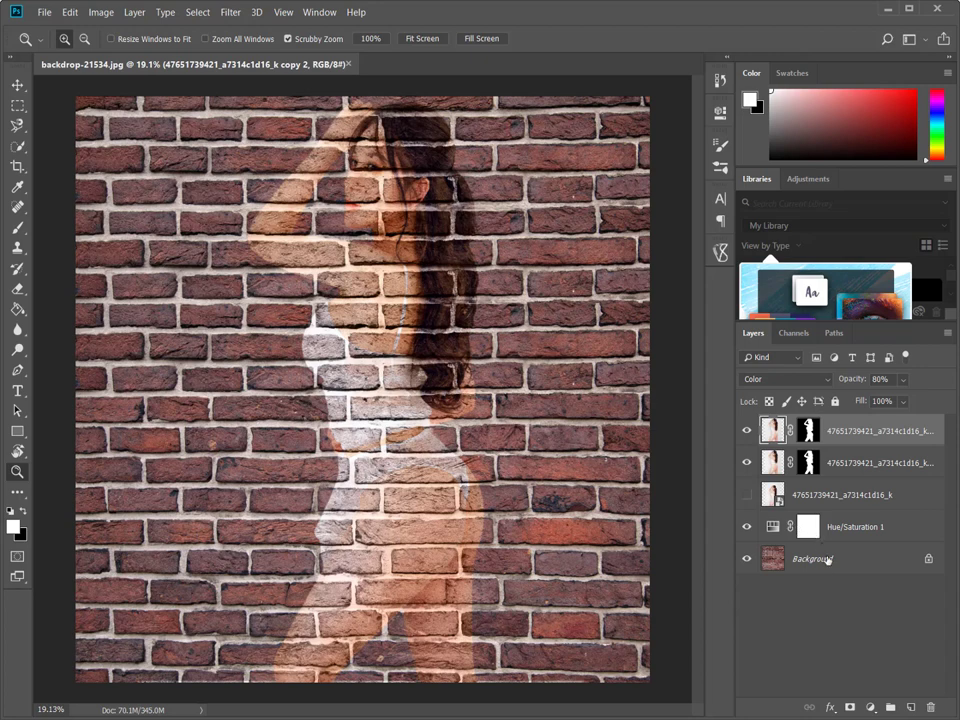
# Stamp all visible layers into Layer 1 and group it with both woman layers as Group 1.
pyautogui.hotkey('ctrl', 'shift', 'alt', 'e')
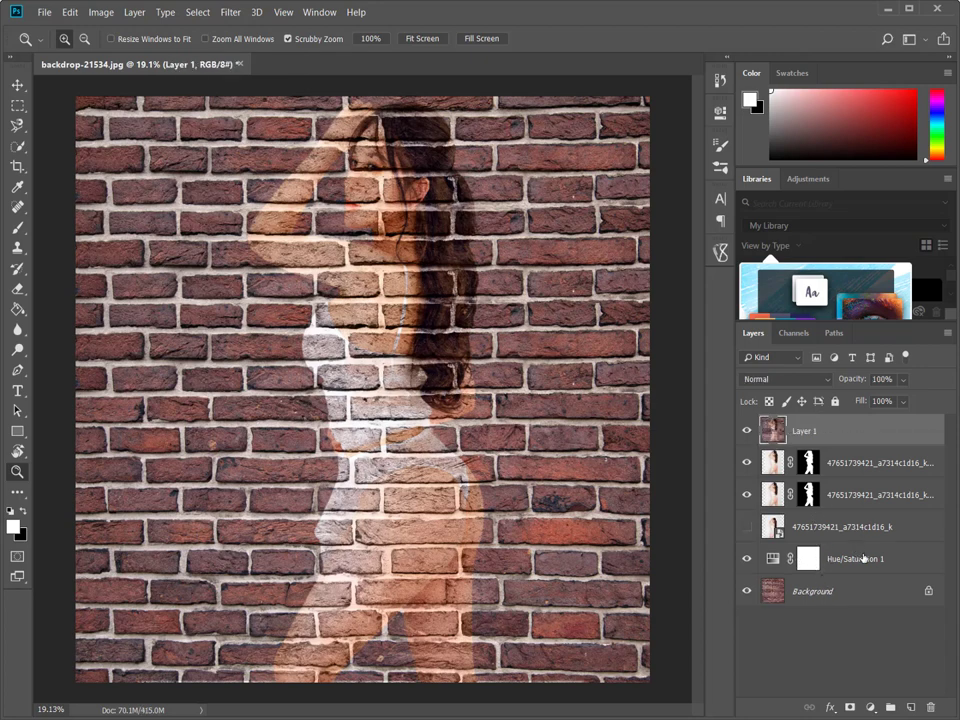
pyautogui.keyDown('shift'); pyautogui.click(877, 505); pyautogui.keyUp('shift')
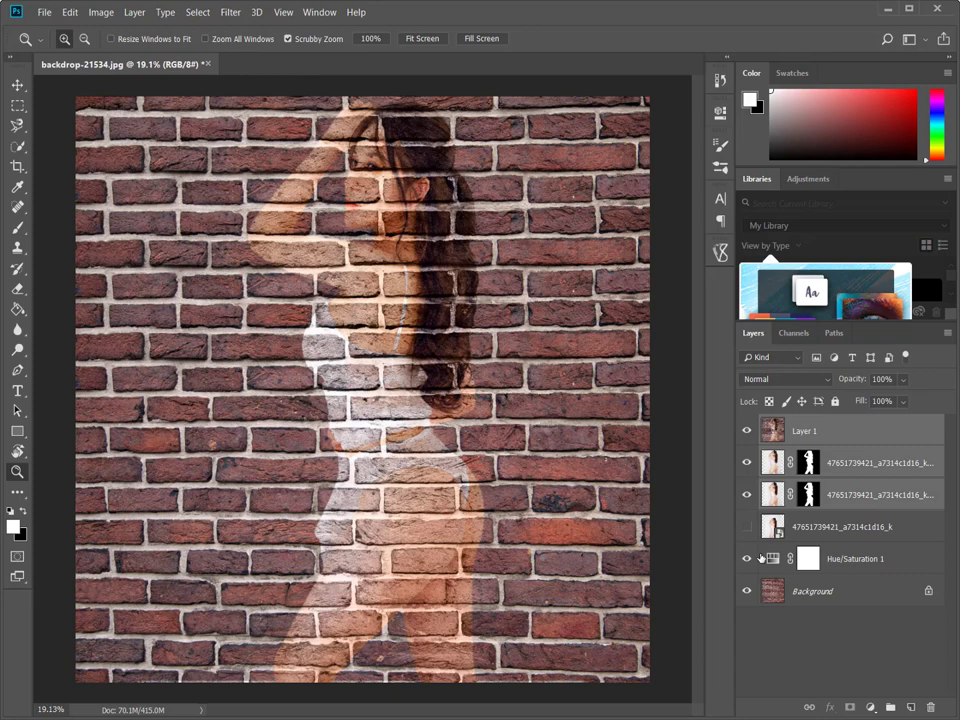
pyautogui.hotkey('ctrl', 'g')
# Toggle Group 1's visibility off and on to compare the original photo with the blended result.
pyautogui.click(747, 425)
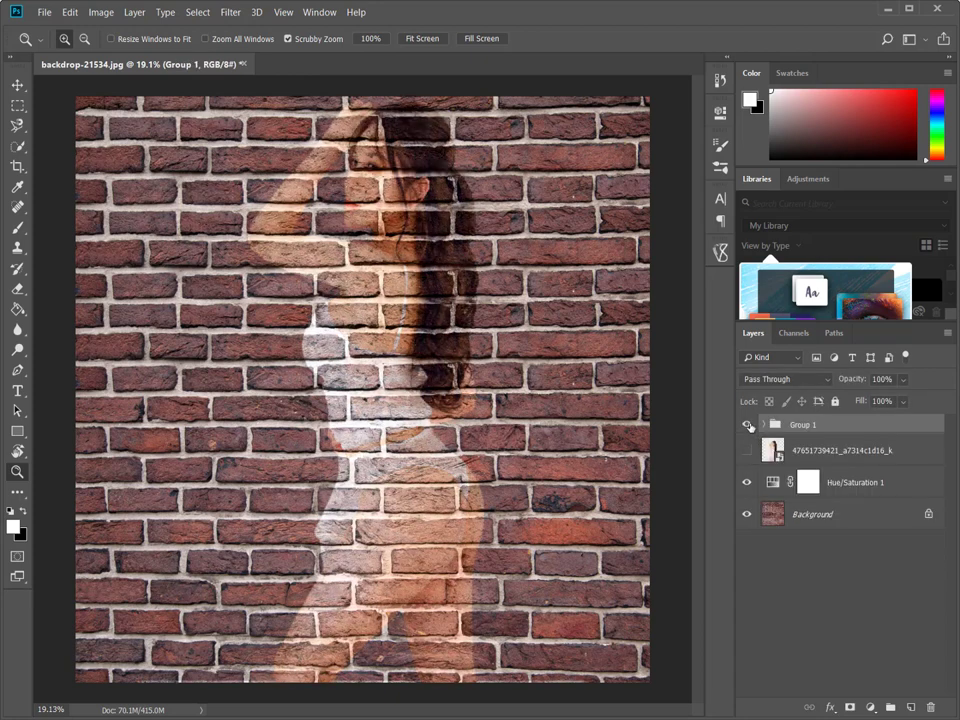
pyautogui.click(749, 425)
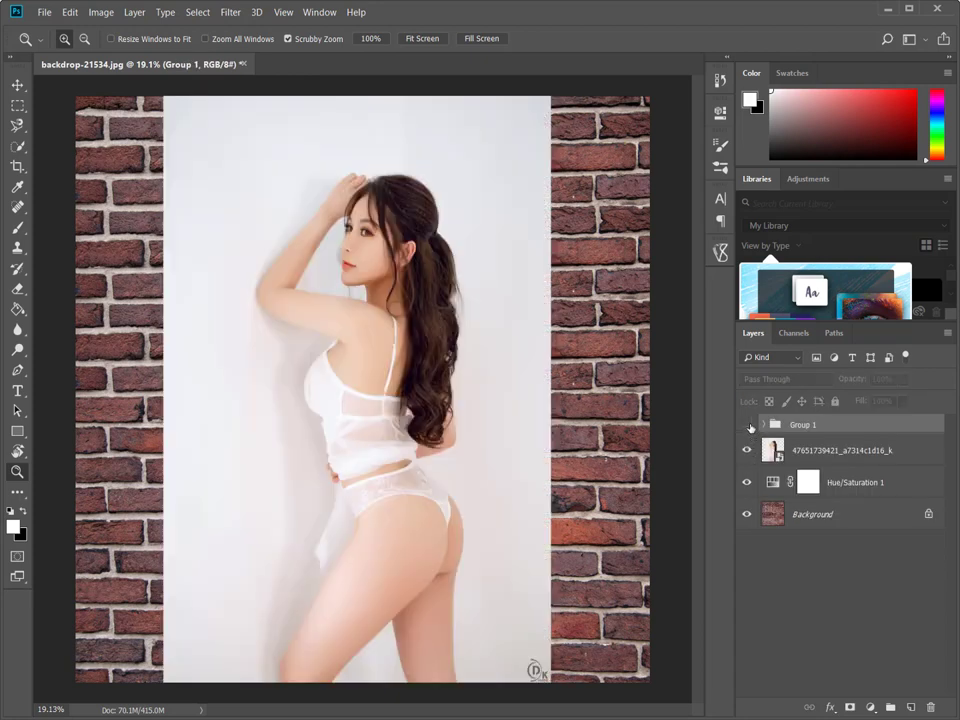
pyautogui.click(748, 425)
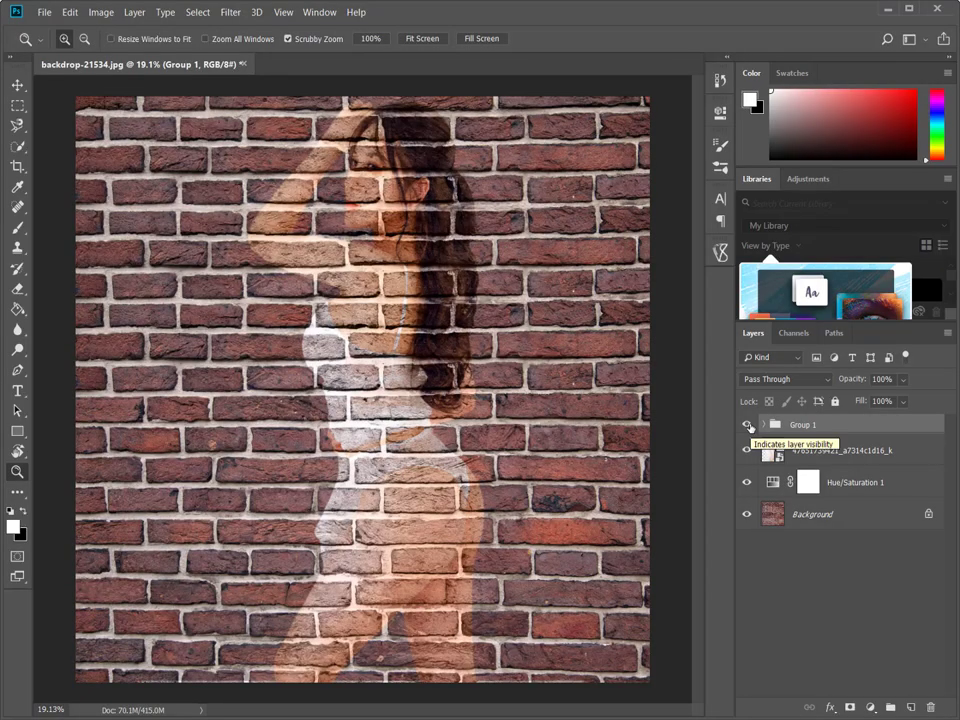